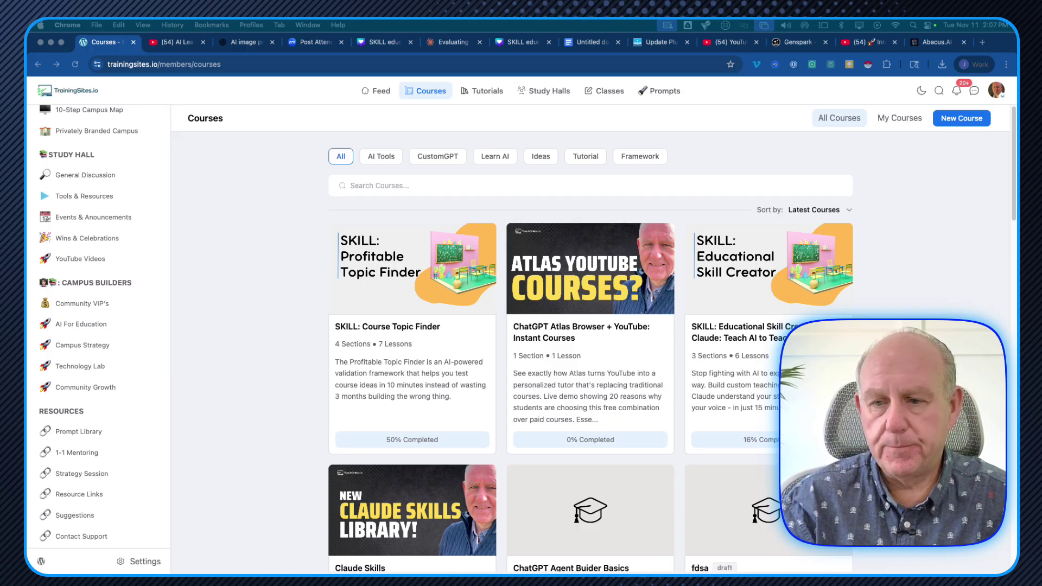
# Step: Switch to the Claude 'Evaluating a fitness planning course' browser tab
pyautogui.click(441, 42)
pyautogui.scroll(10, 238, 351)
# Step: Open the 'Fitness course validation for busy professionals' chat from Recents and expand its first prompt
pyautogui.scroll(15, 238, 352)
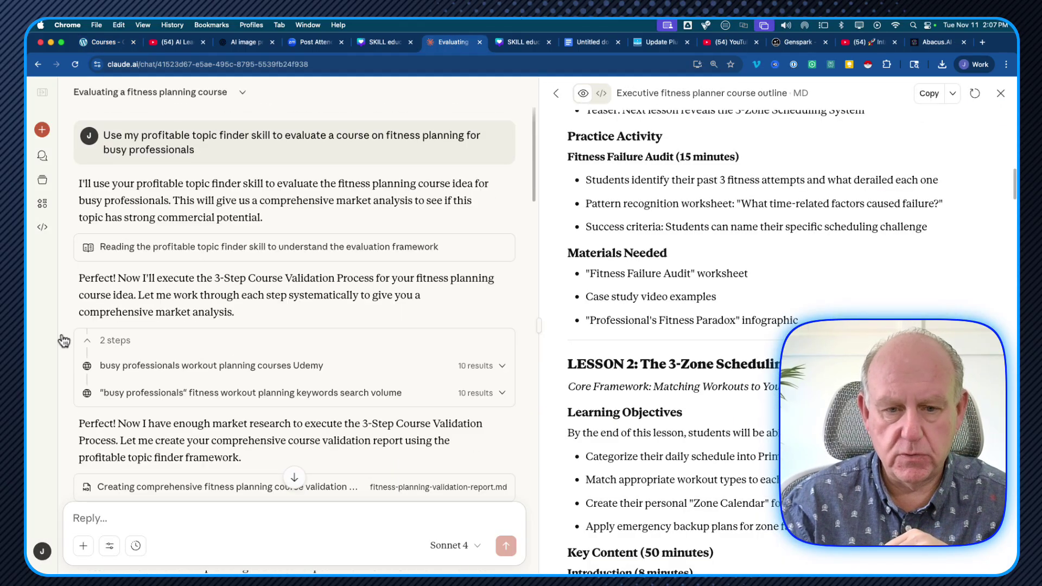
pyautogui.click(43, 93)
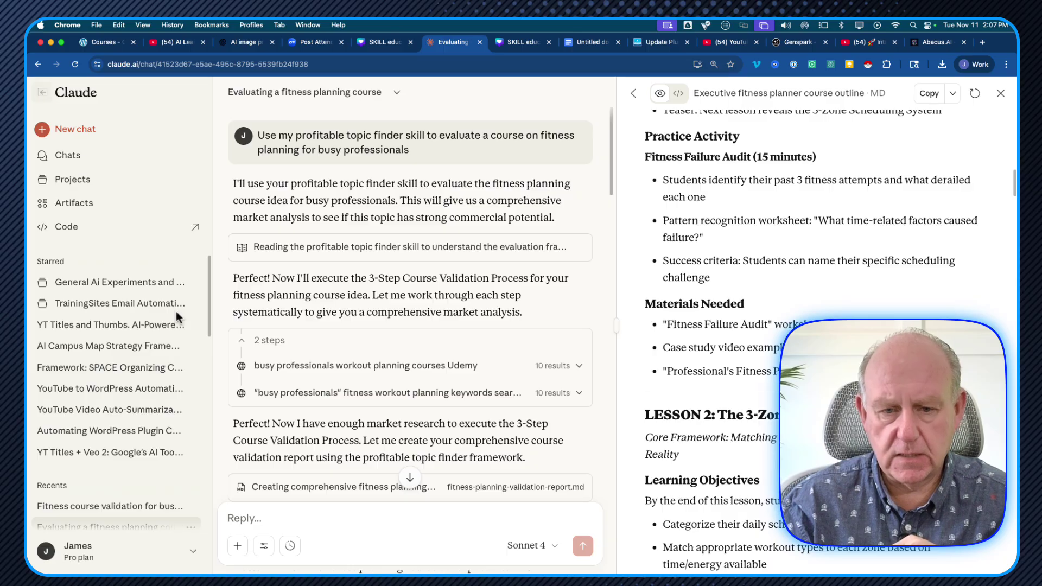
pyautogui.scroll(-2, 48, 459)
pyautogui.scroll(-1, 48, 460)
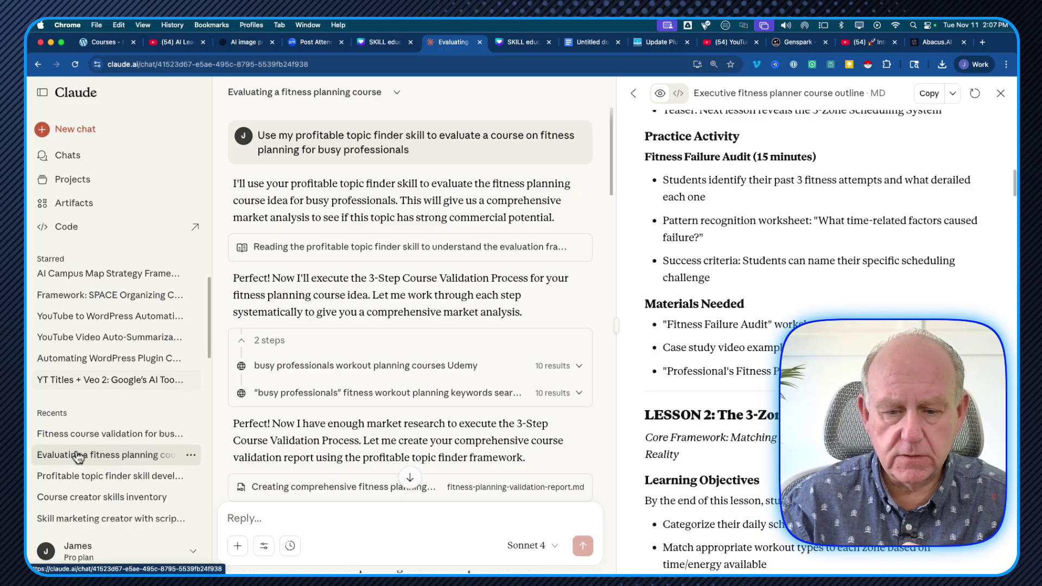
pyautogui.click(83, 439)
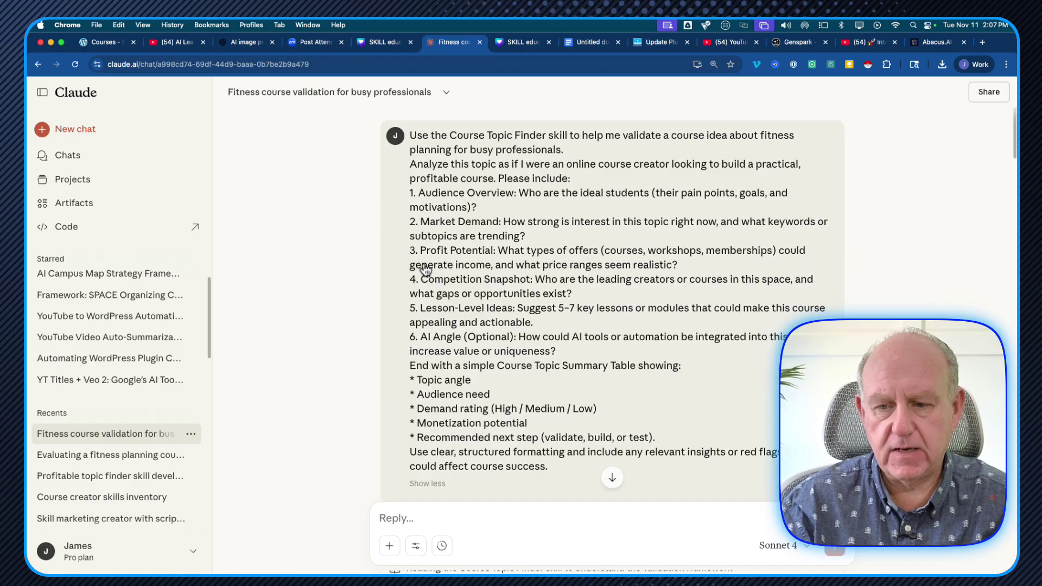
pyautogui.click(424, 266)
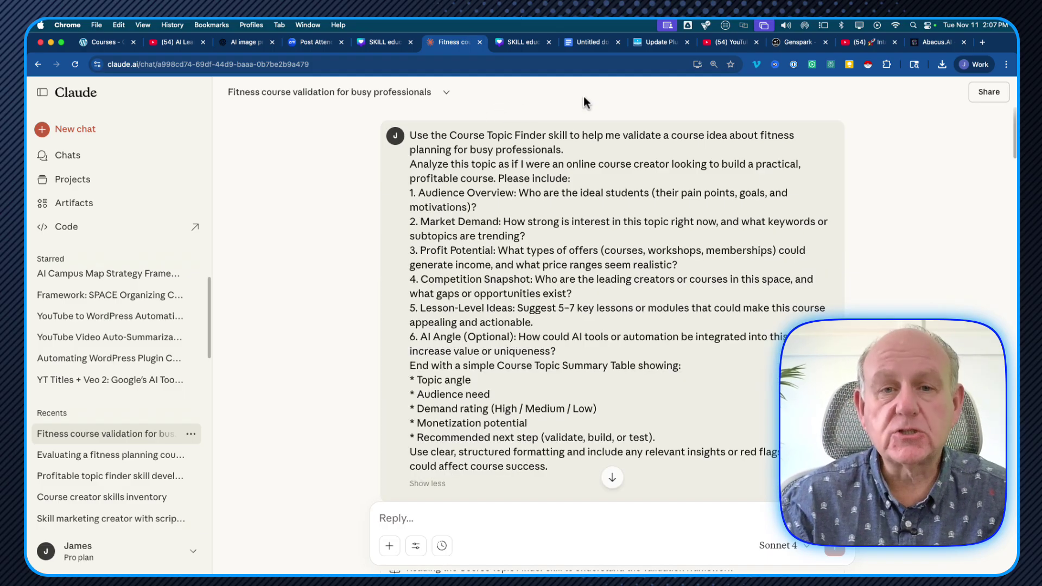
# Step: Highlight the prompt's opening sentence, then open Settings from the account menu
pyautogui.moveTo(563, 149); pyautogui.dragTo(406, 138)
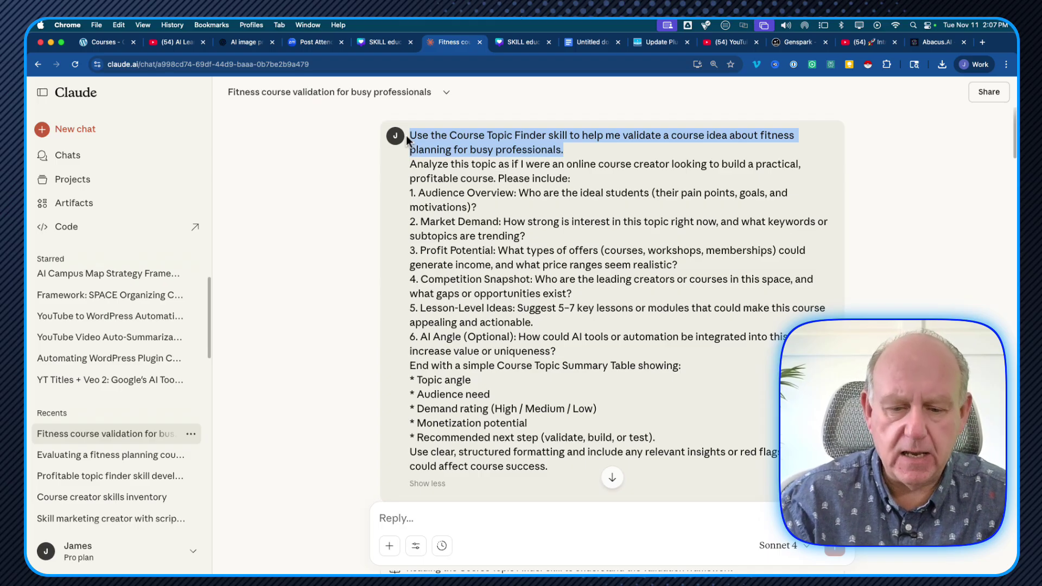
pyautogui.click(73, 557)
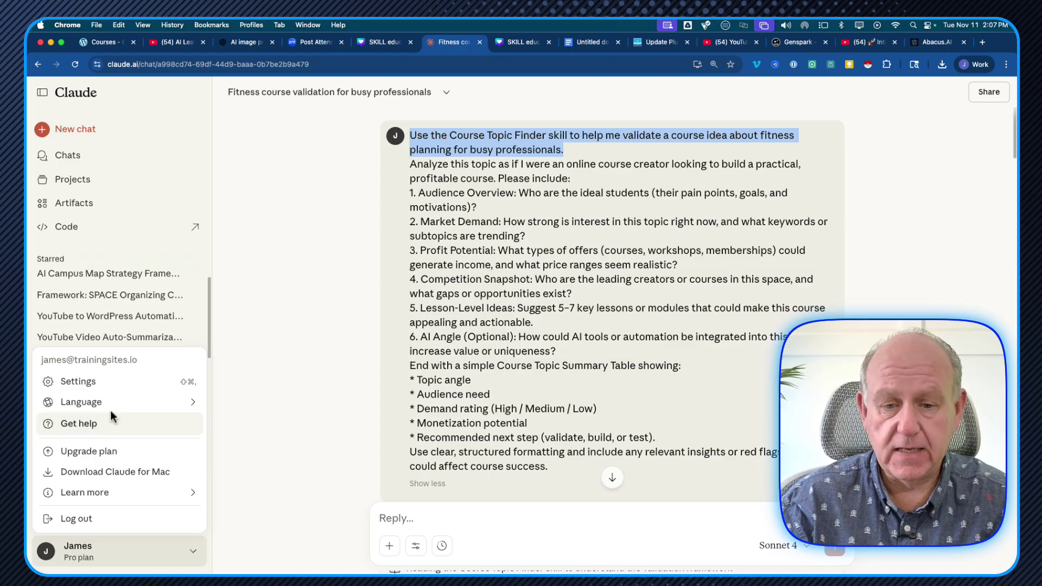
pyautogui.click(75, 381)
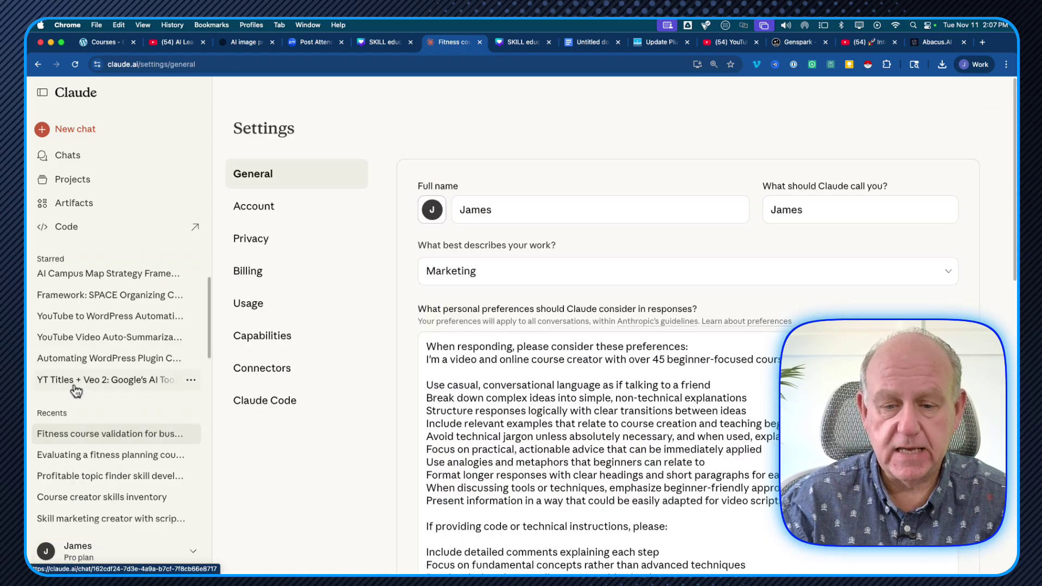
# Step: Review the enabled profitable-topic-finder skill under Capabilities, then reopen the Fitness course validation chat
pyautogui.click(258, 339)
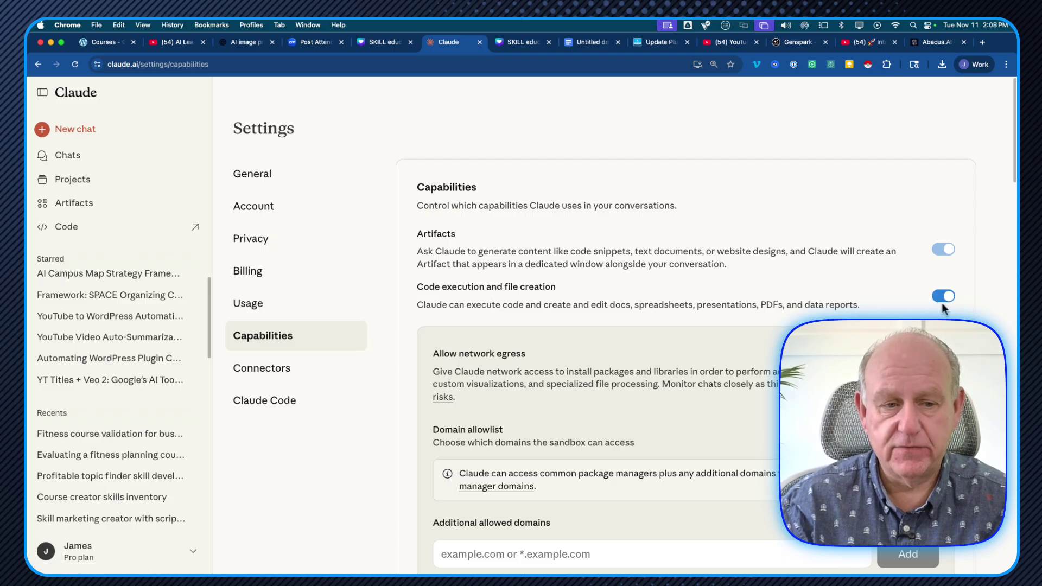
pyautogui.scroll(-8, 549, 439)
pyautogui.scroll(-4, 549, 438)
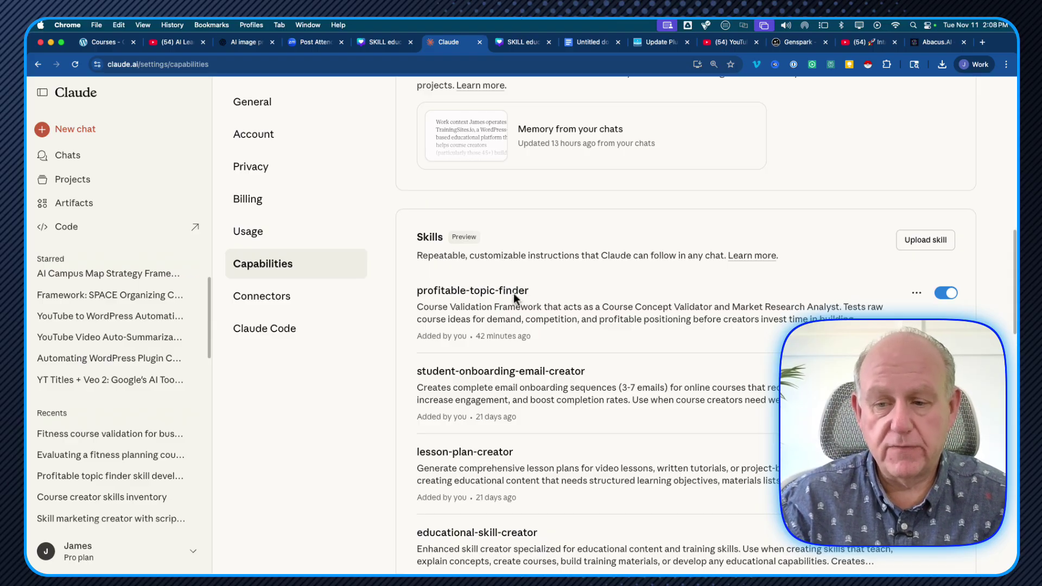
pyautogui.scroll(-2, 559, 507)
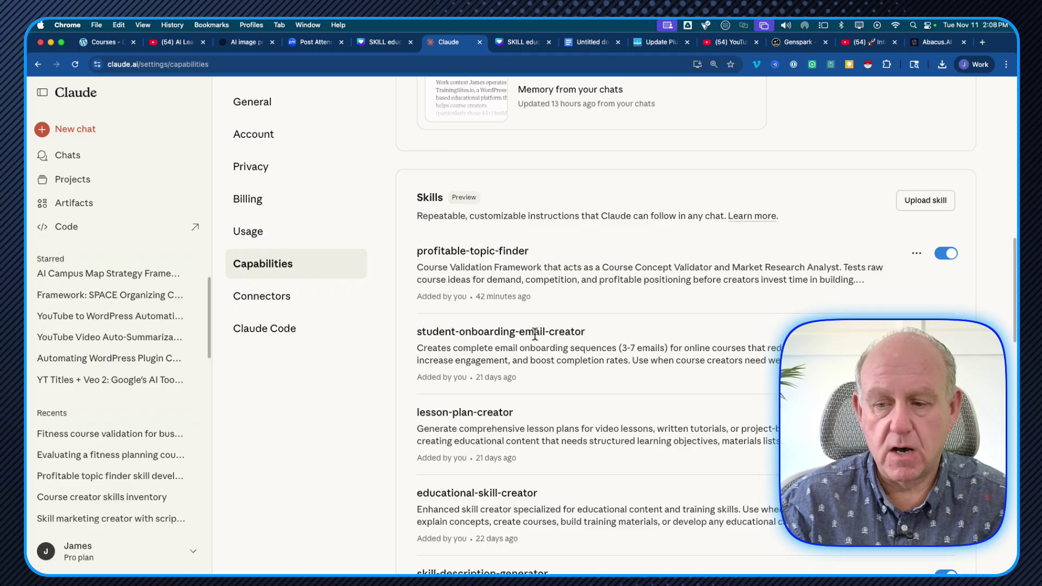
pyautogui.scroll(-2, 539, 347)
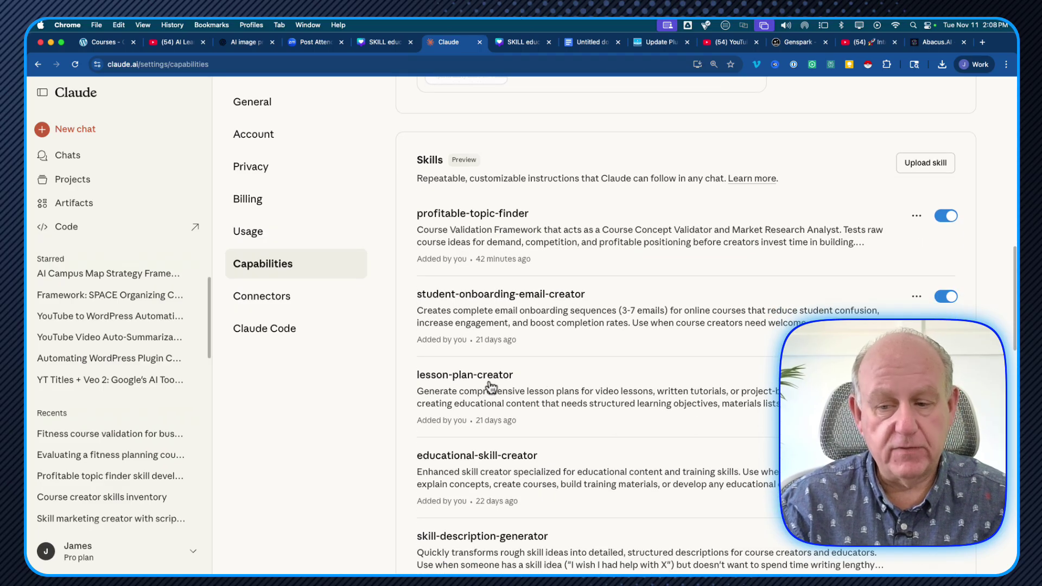
pyautogui.scroll(-1, 489, 381)
pyautogui.scroll(-1, 467, 472)
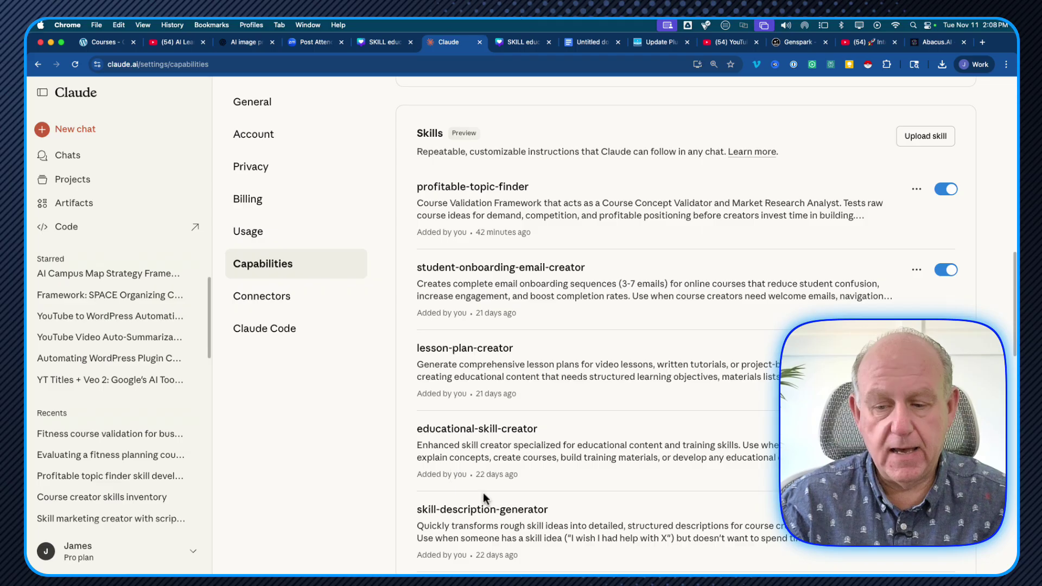
pyautogui.scroll(3, 495, 480)
pyautogui.scroll(5, 495, 479)
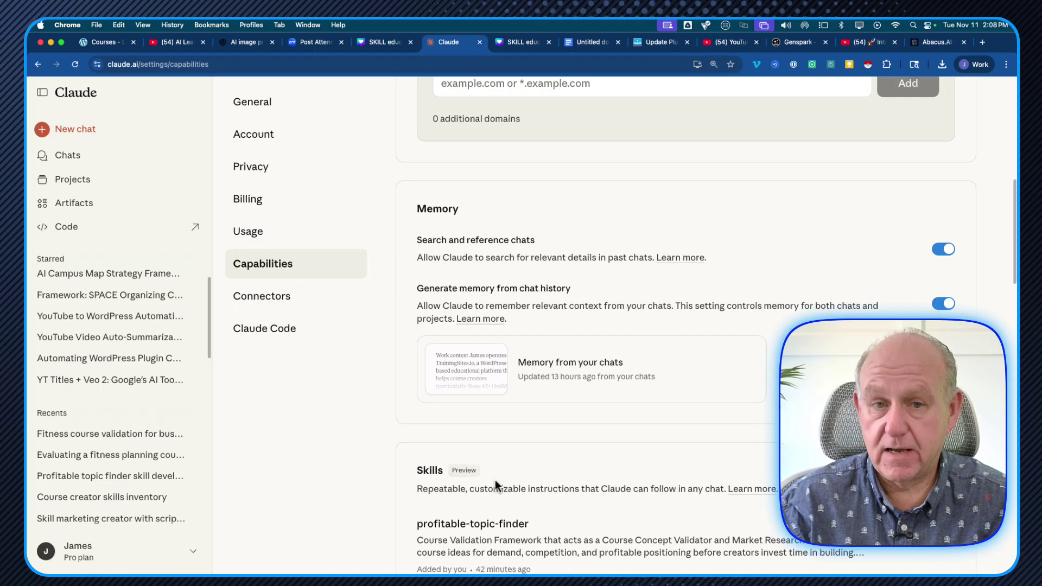
pyautogui.scroll(-1, 109, 432)
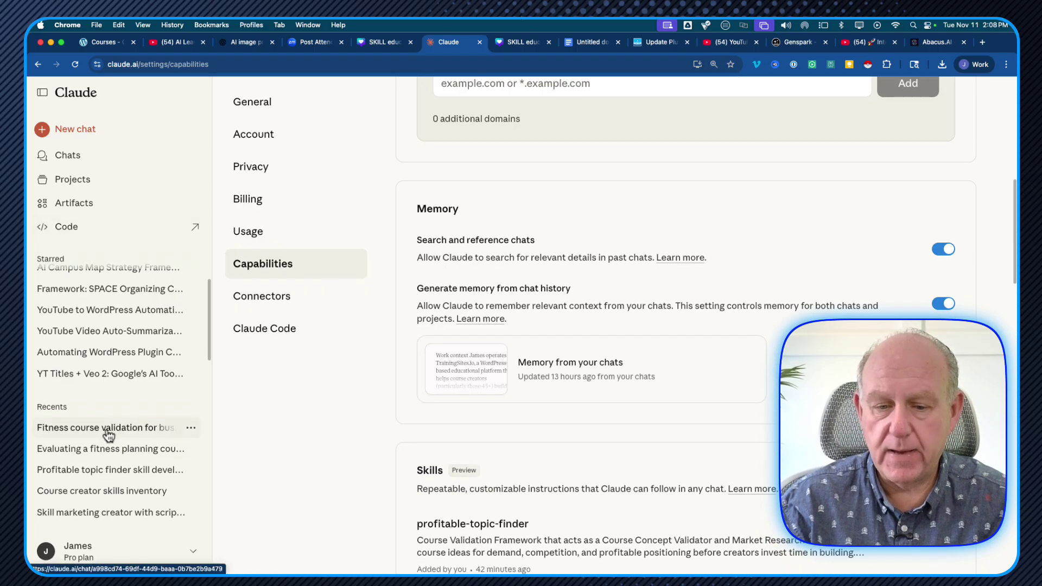
pyautogui.click(108, 433)
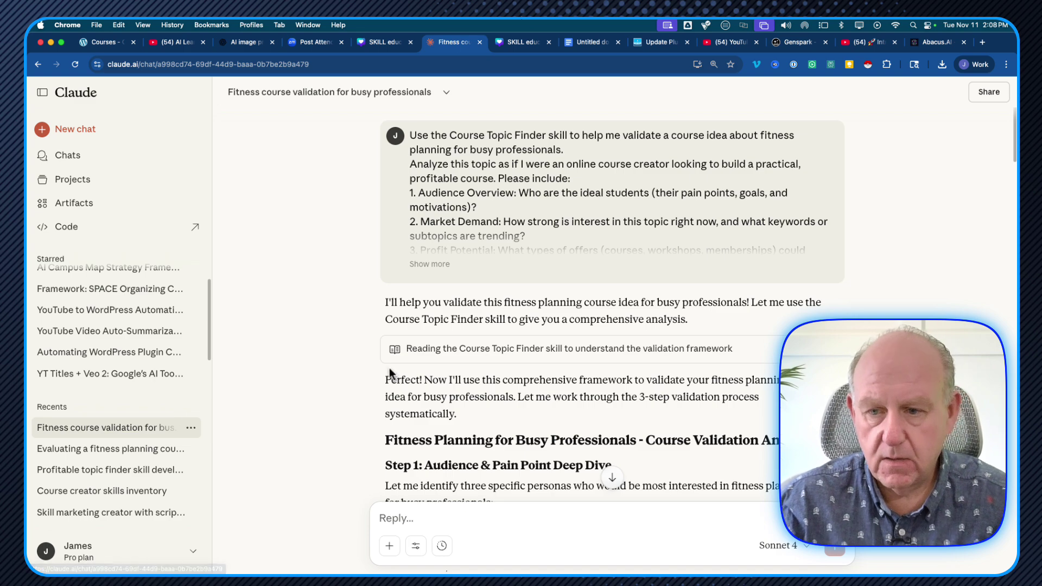
# Step: Expand the first prompt's six-part request and highlight its opening sentence about the skill
pyautogui.click(423, 266)
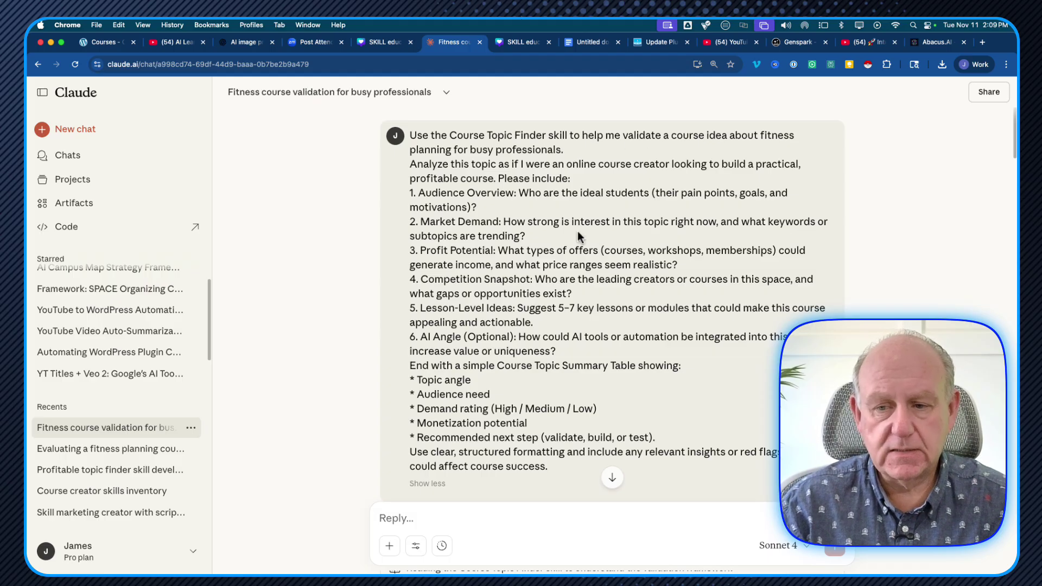
pyautogui.scroll(-3, 578, 230)
pyautogui.scroll(2, 575, 207)
pyautogui.scroll(1, 565, 207)
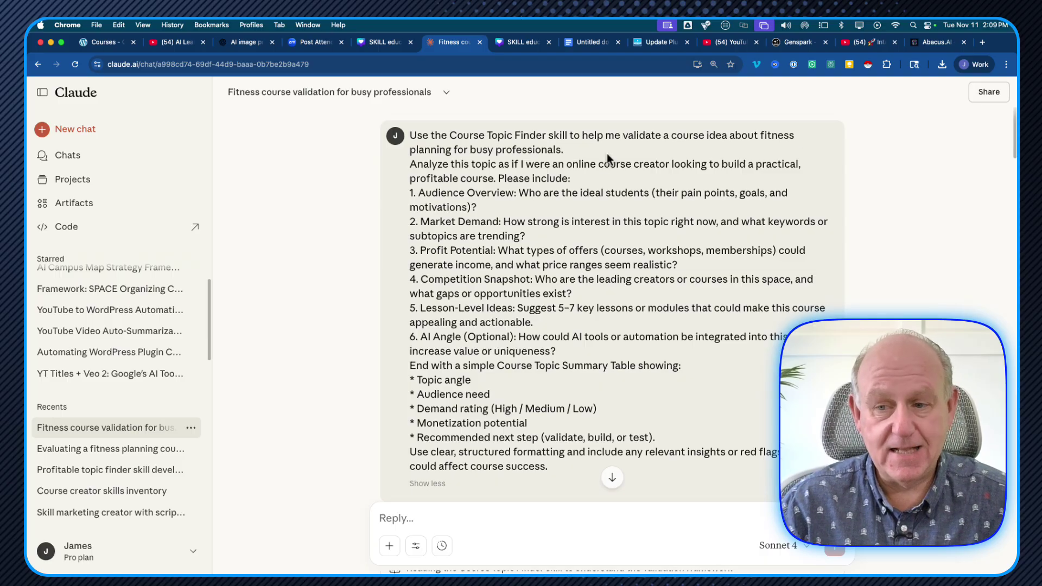
pyautogui.moveTo(563, 150); pyautogui.dragTo(409, 137)
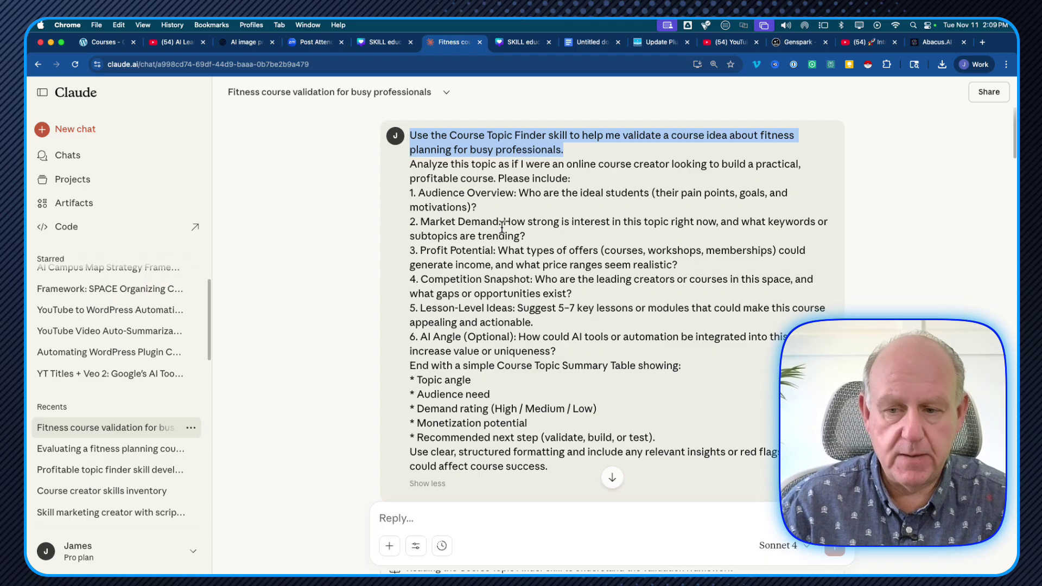
pyautogui.scroll(-5, 451, 259)
pyautogui.scroll(-3, 378, 279)
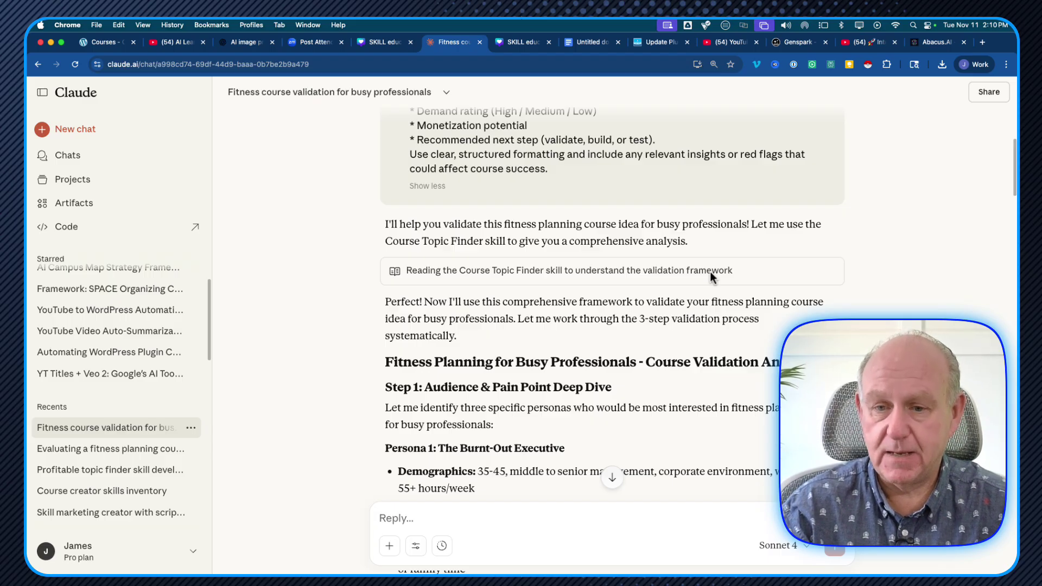
pyautogui.scroll(-5, 525, 285)
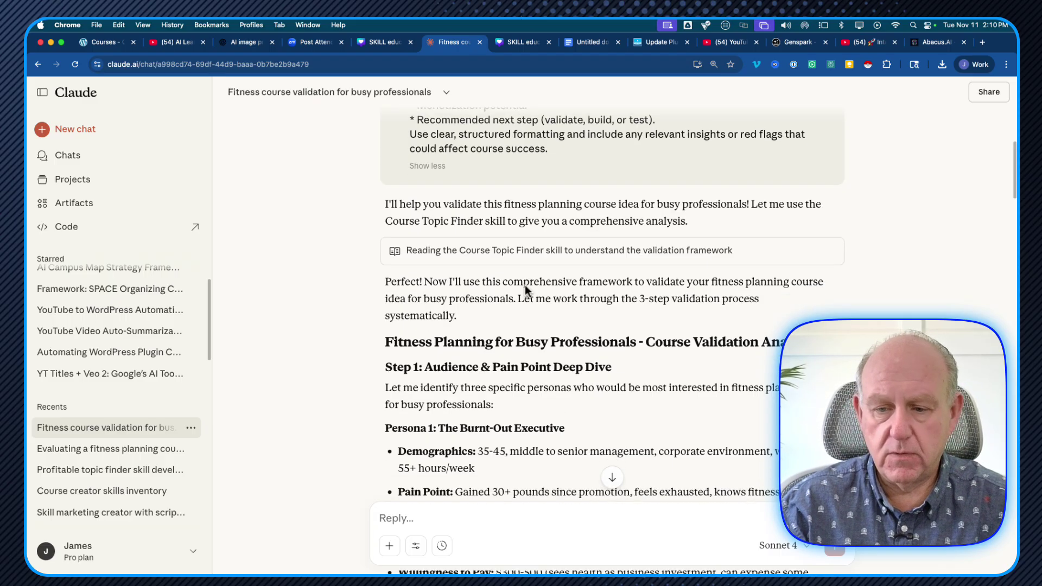
pyautogui.scroll(-10, 525, 284)
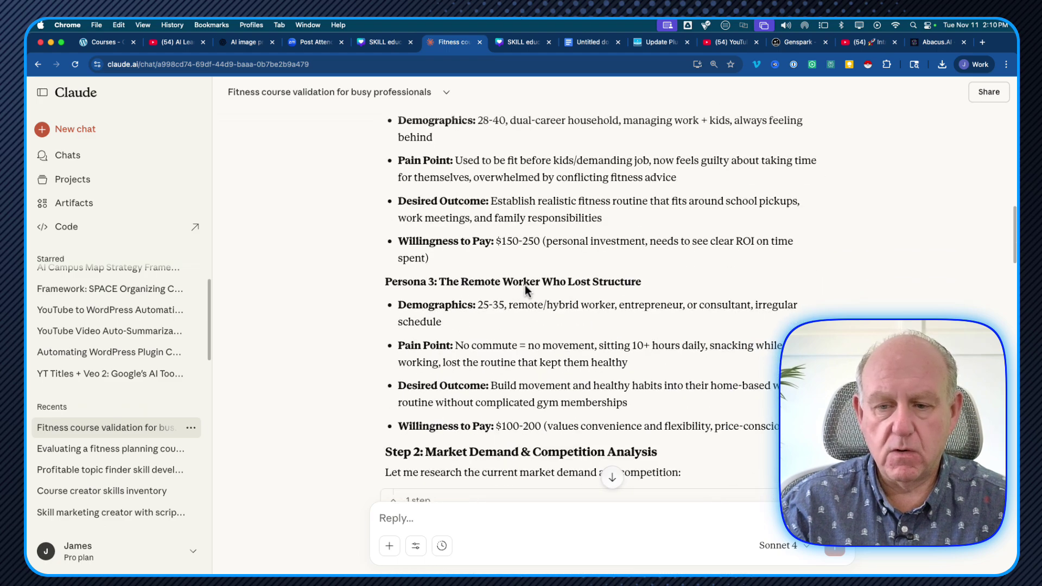
pyautogui.scroll(-4, 525, 287)
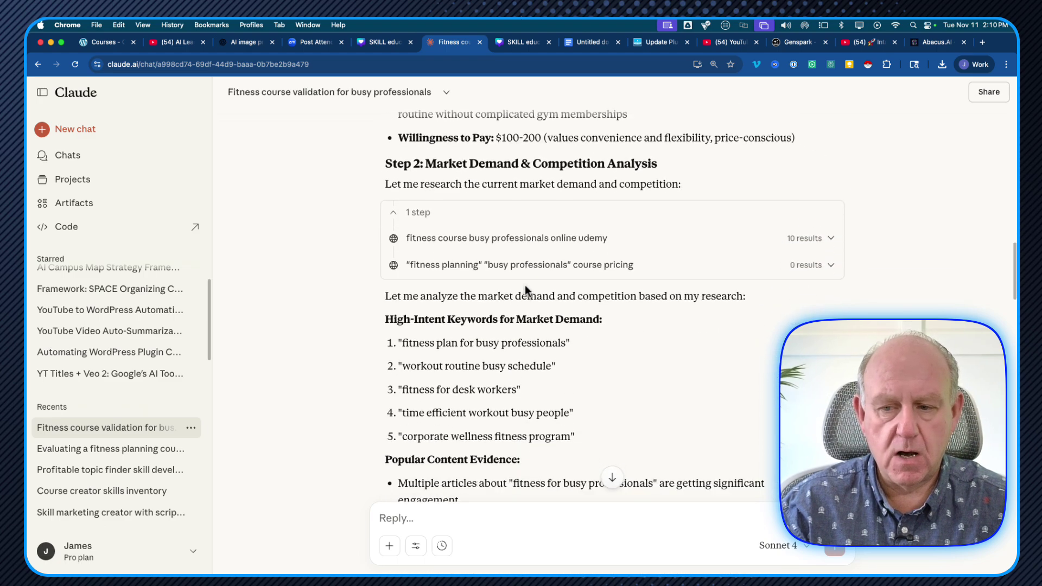
pyautogui.scroll(-1, 525, 290)
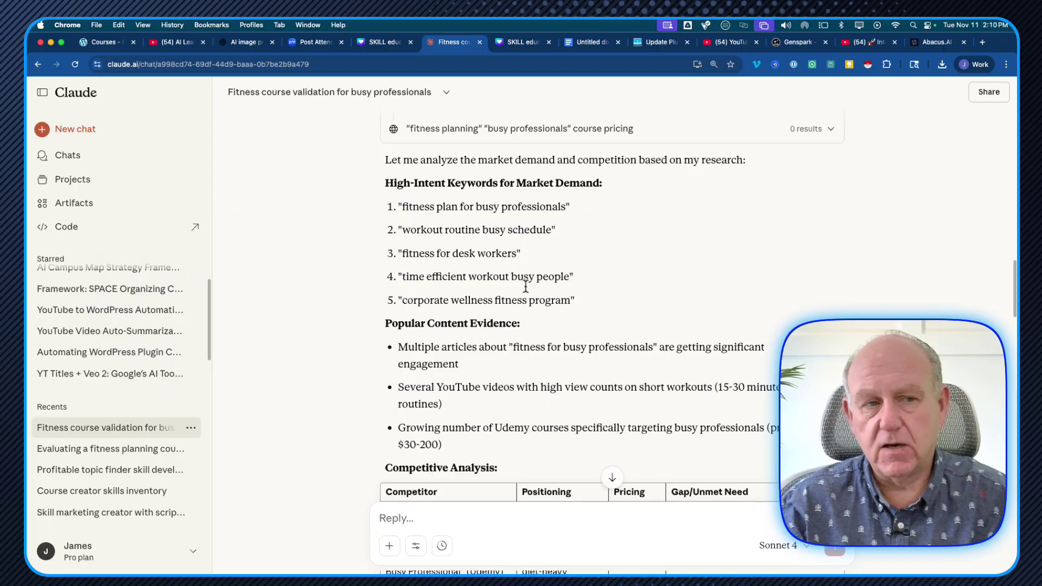
pyautogui.scroll(-6, 525, 288)
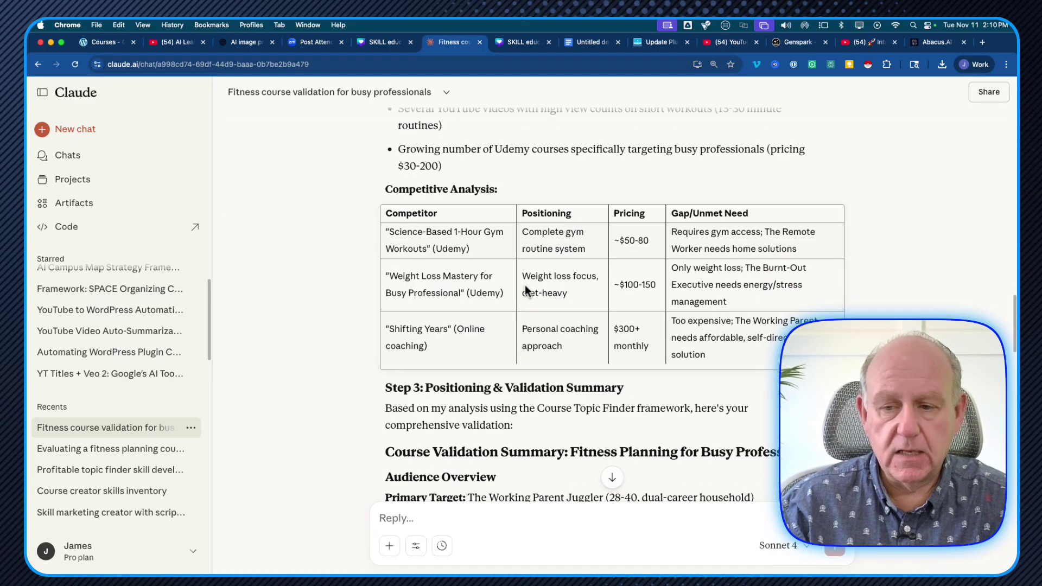
pyautogui.scroll(-4, 525, 286)
pyautogui.scroll(-4, 525, 290)
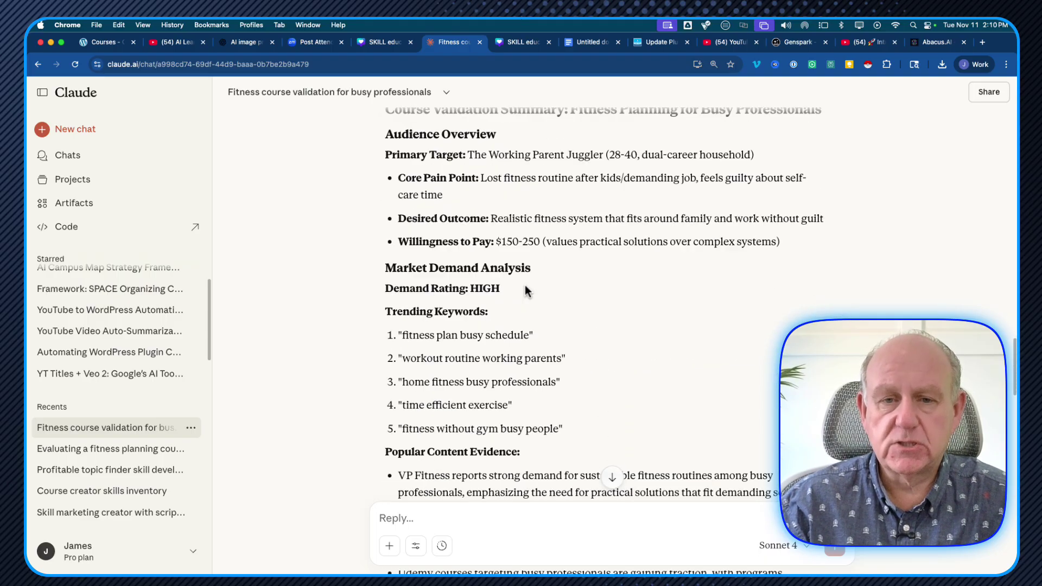
pyautogui.scroll(4, 529, 282)
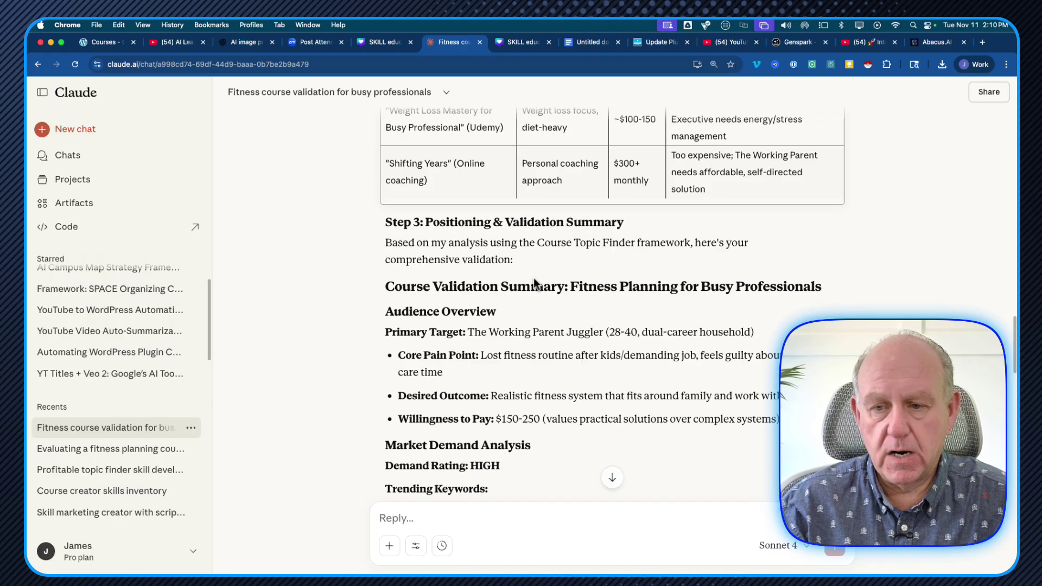
pyautogui.scroll(-8, 529, 281)
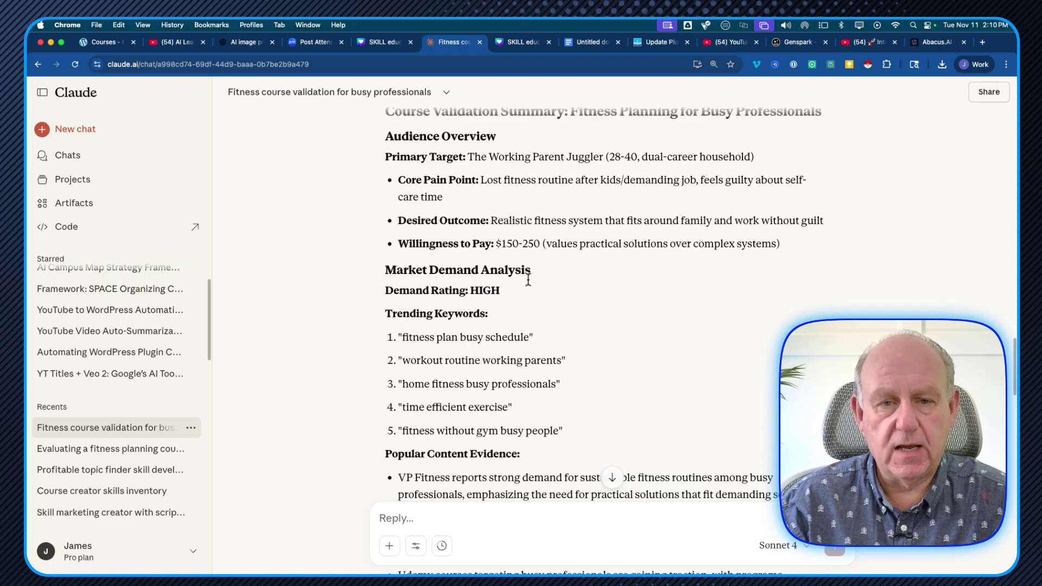
pyautogui.scroll(-7, 528, 279)
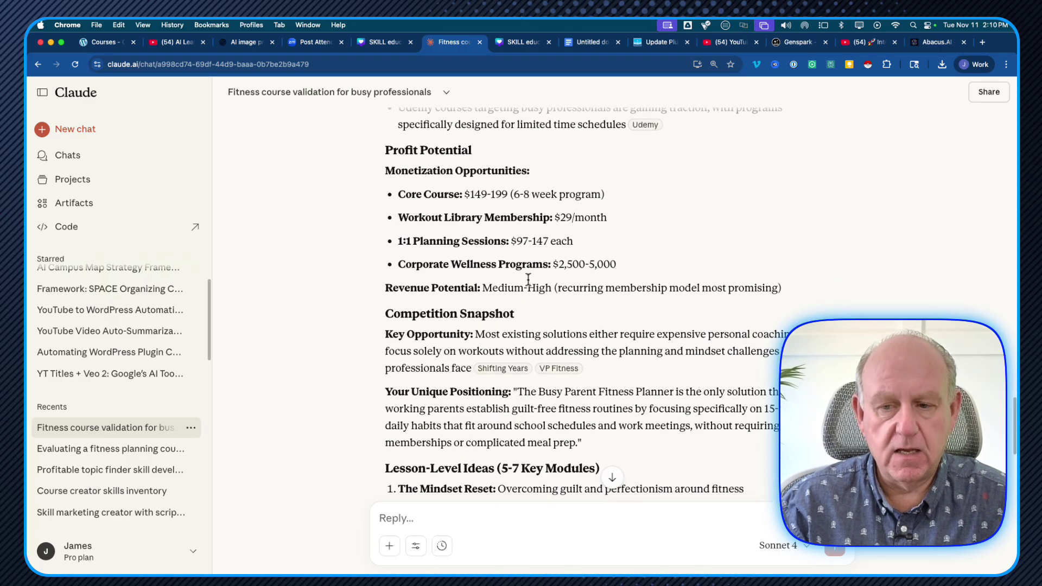
pyautogui.scroll(-2, 527, 278)
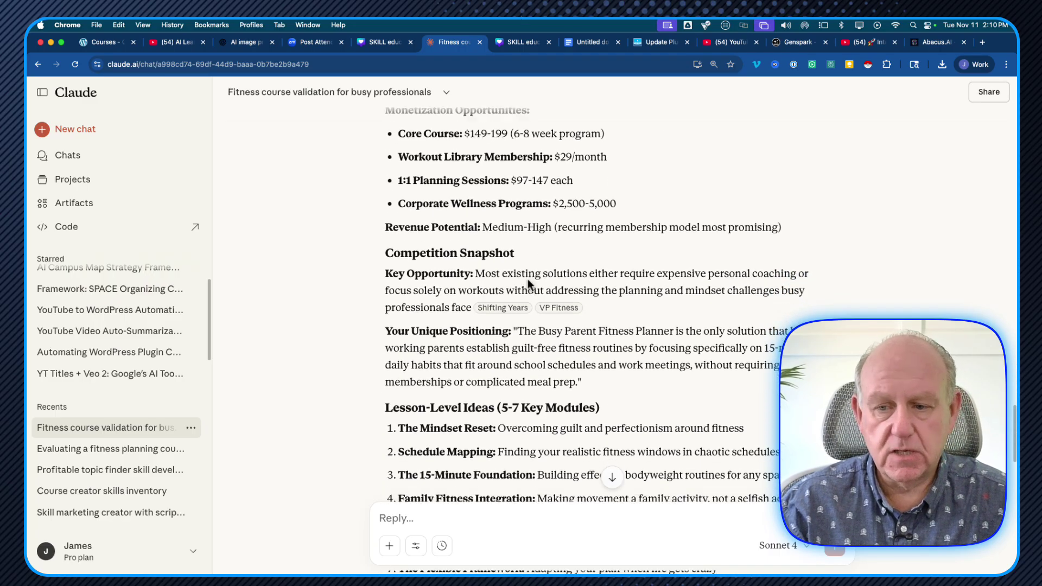
pyautogui.scroll(-6, 528, 280)
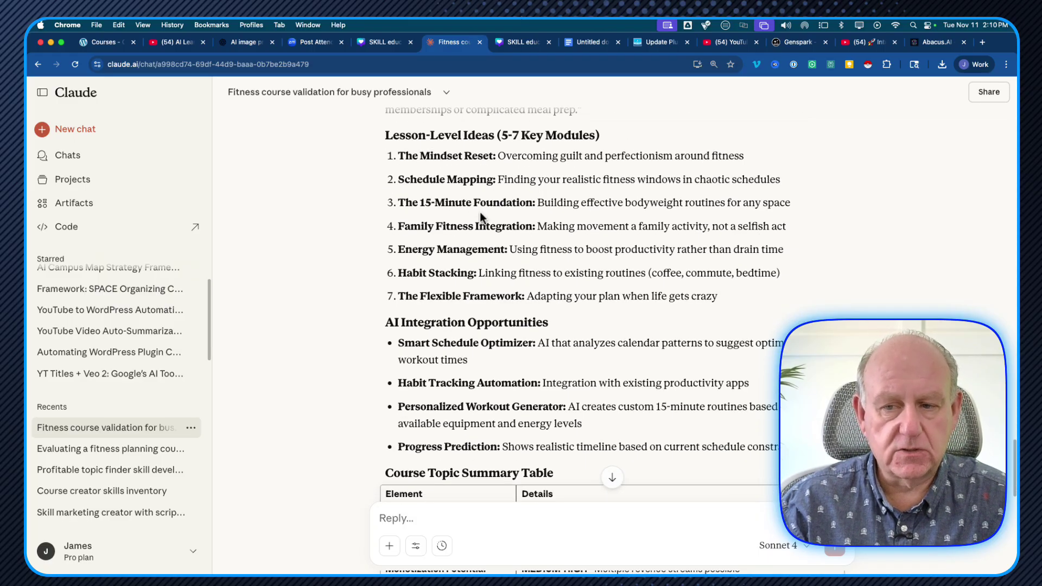
pyautogui.scroll(-7, 481, 215)
pyautogui.scroll(-2, 479, 215)
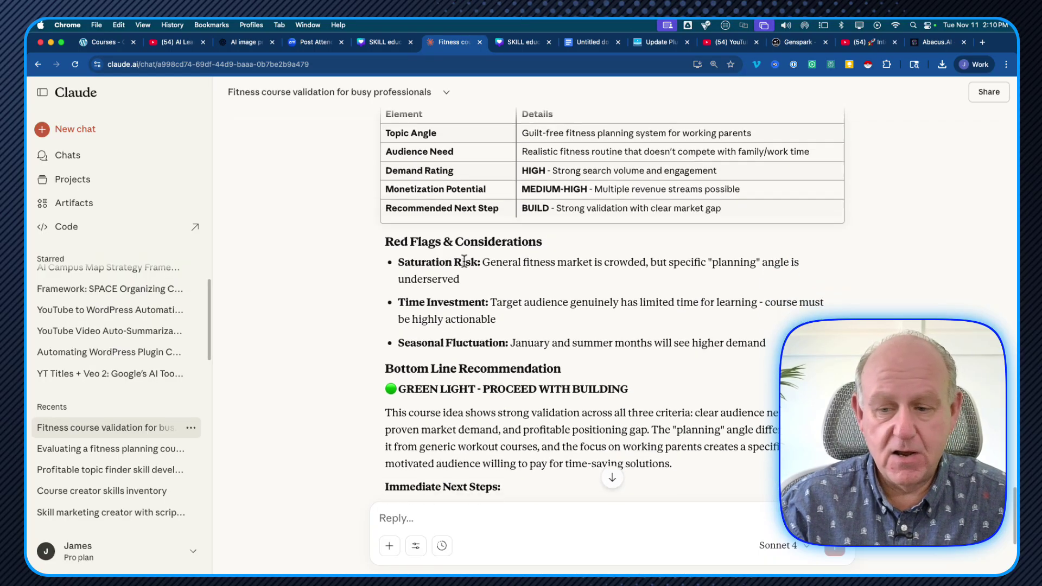
pyautogui.scroll(-2, 463, 260)
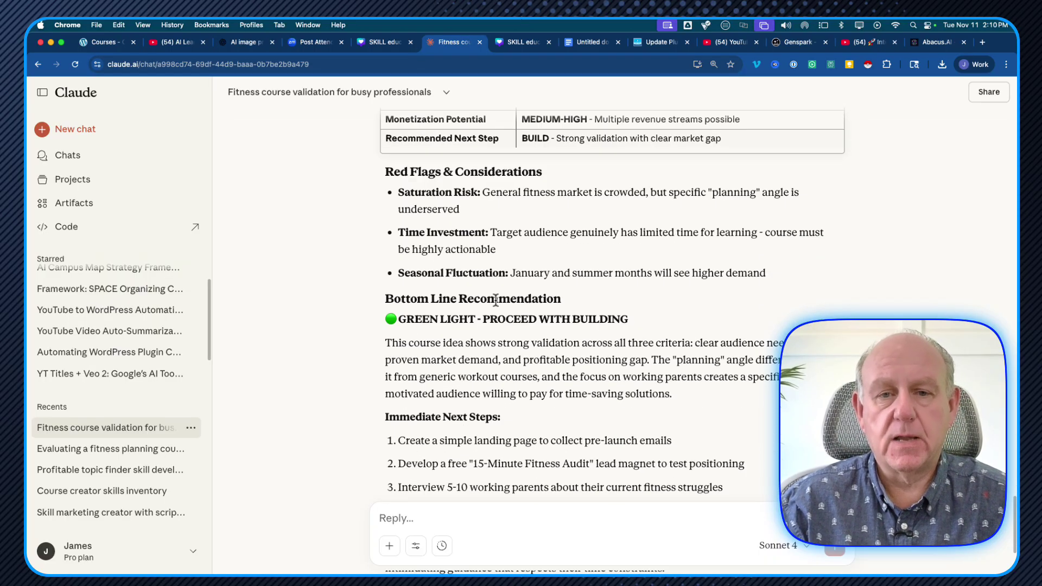
pyautogui.scroll(-3, 496, 299)
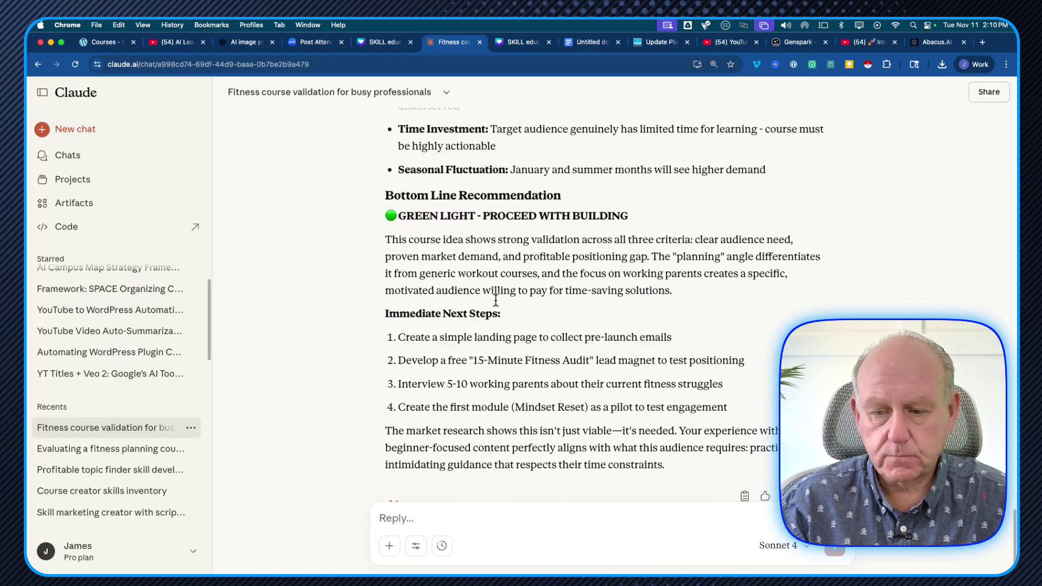
pyautogui.scroll(15, 495, 298)
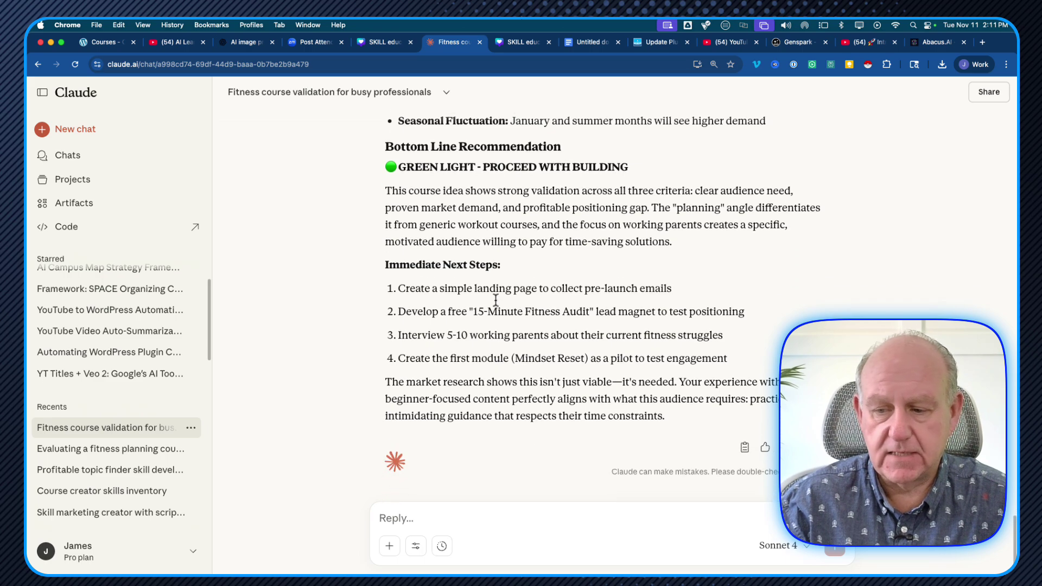
pyautogui.scroll(7, 495, 300)
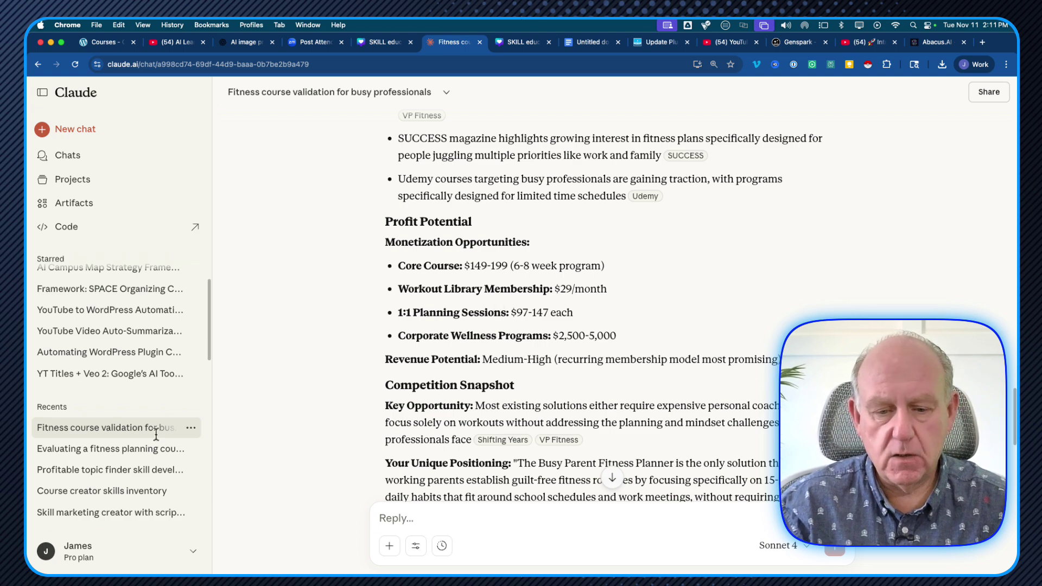
# Step: Reopen the 'Evaluating a fitness planning course' chat and scroll through the 7-lesson Executive Fitness Planner outline
pyautogui.click(125, 455)
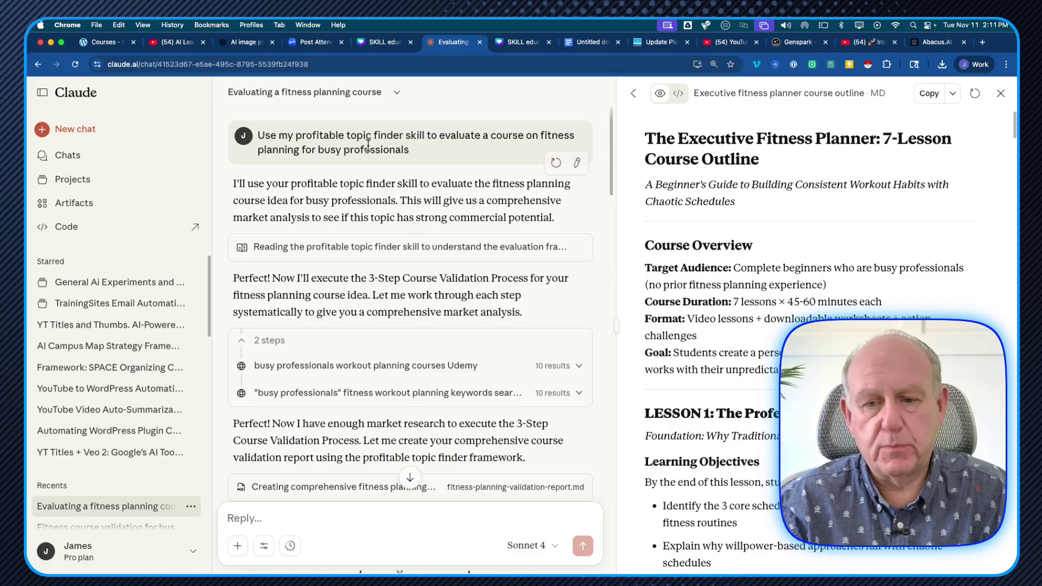
pyautogui.scroll(-5, 379, 256)
pyautogui.scroll(-15, 380, 256)
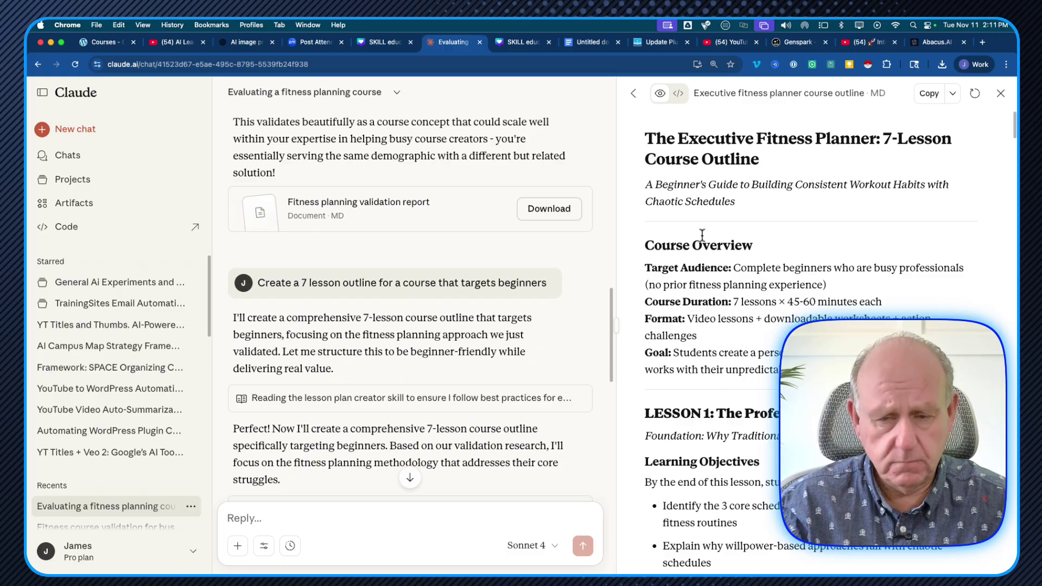
pyautogui.scroll(-1, 405, 161)
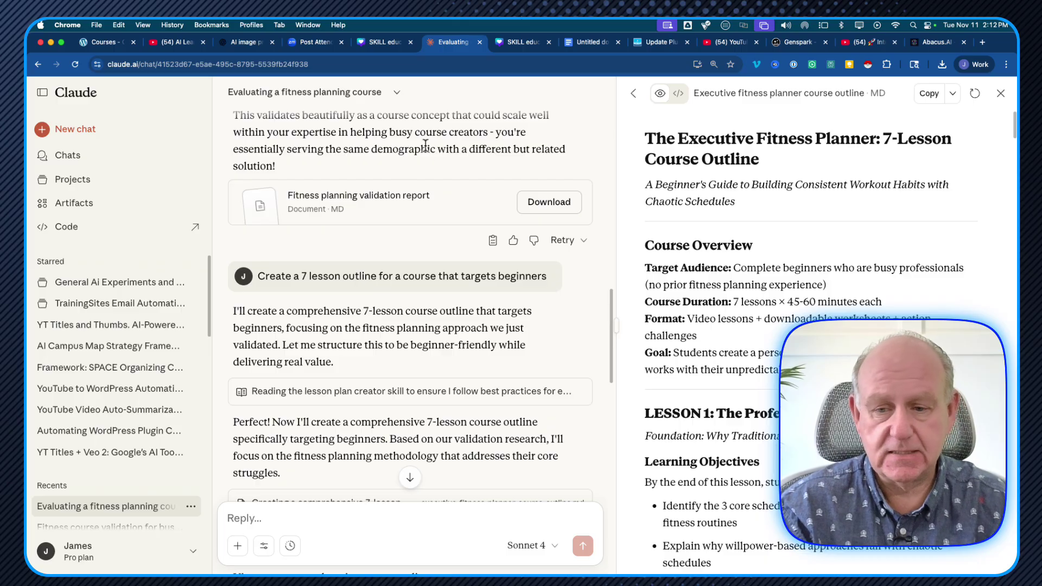
pyautogui.scroll(-1, 345, 250)
pyautogui.scroll(-1, 328, 197)
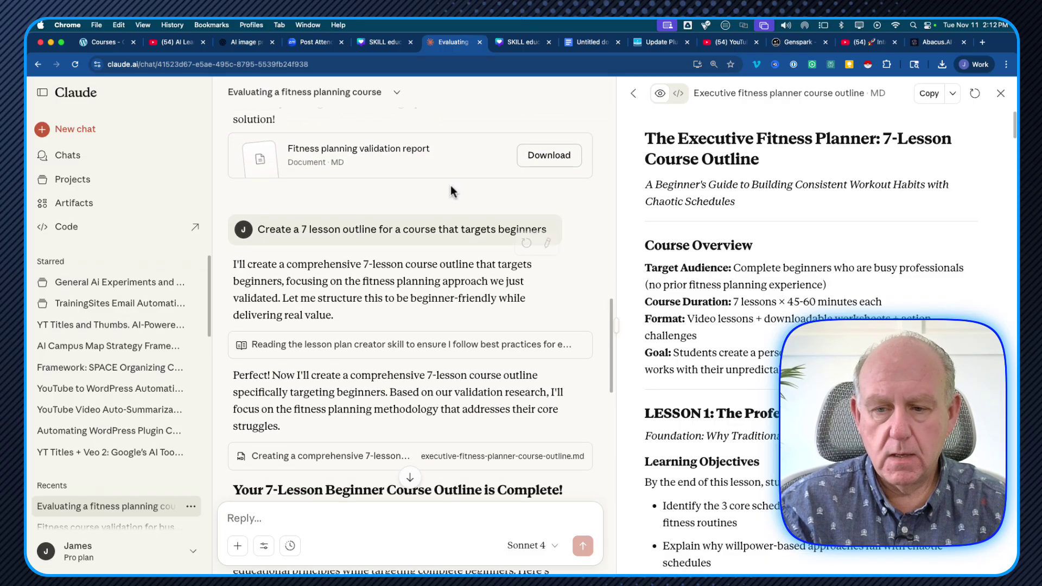
pyautogui.scroll(-10, 733, 271)
pyautogui.scroll(-20, 734, 271)
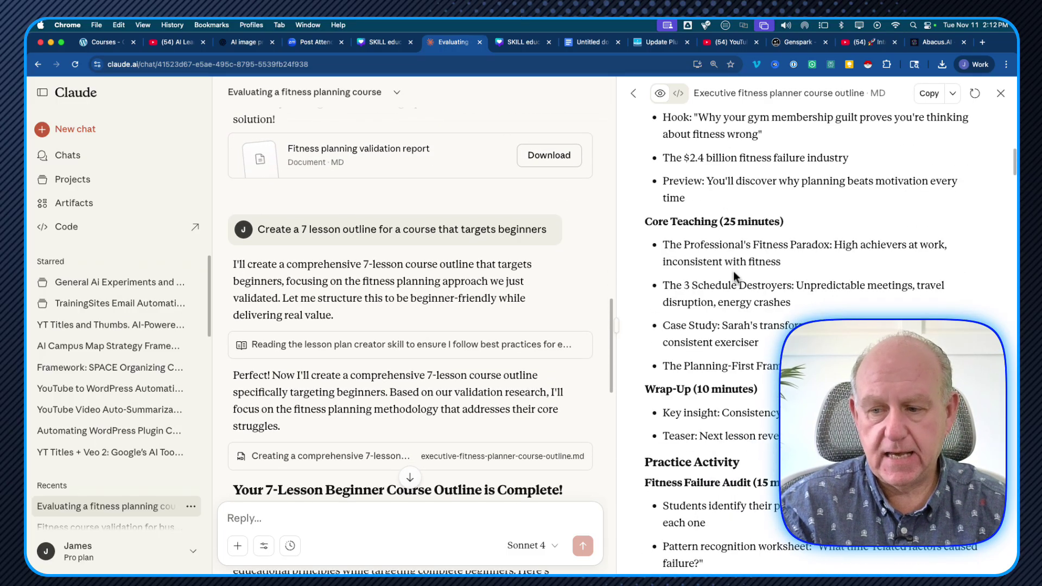
pyautogui.scroll(-20, 734, 271)
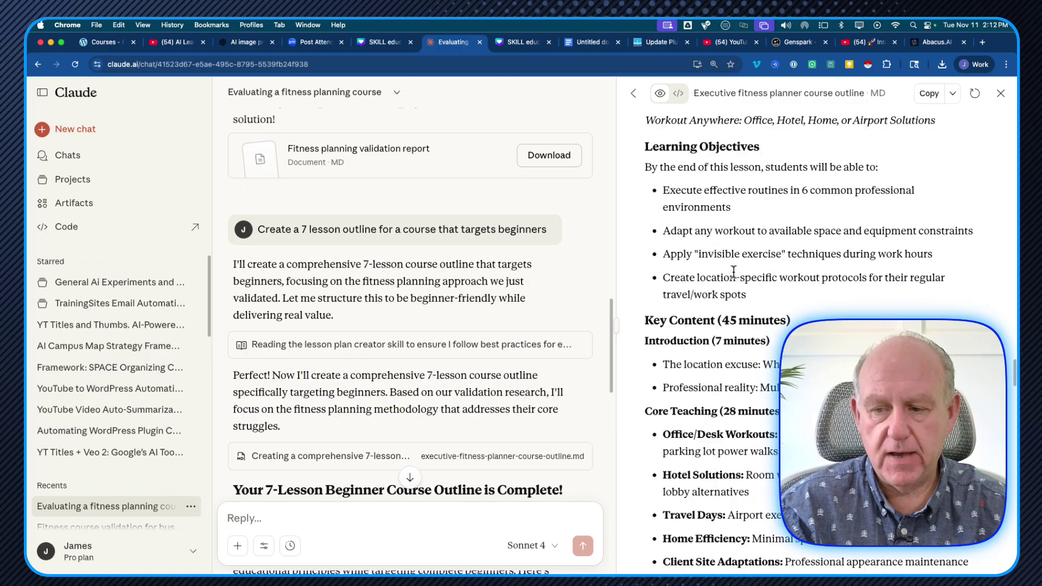
pyautogui.scroll(-20, 734, 272)
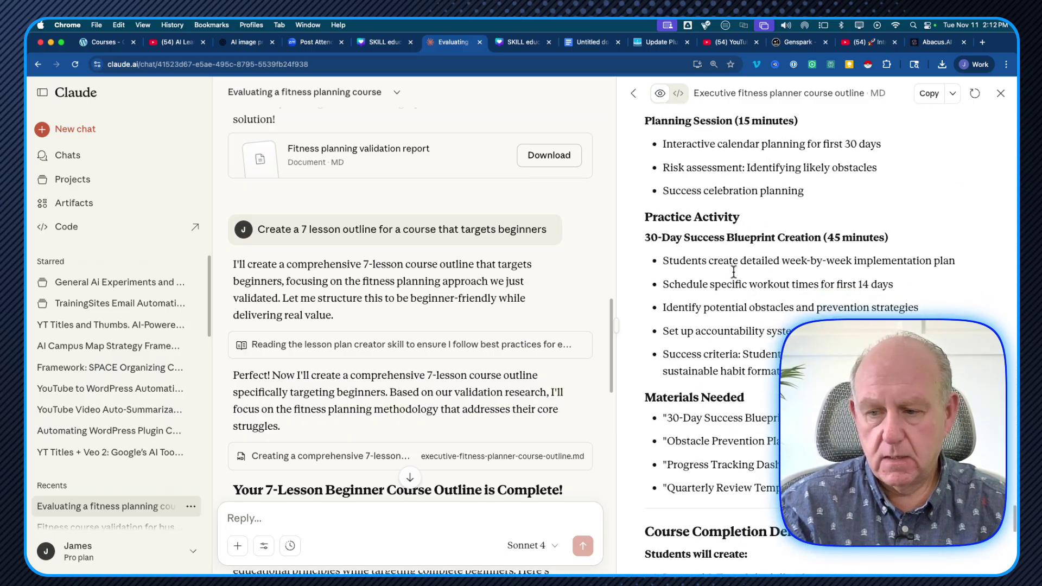
pyautogui.scroll(5, 233, 265)
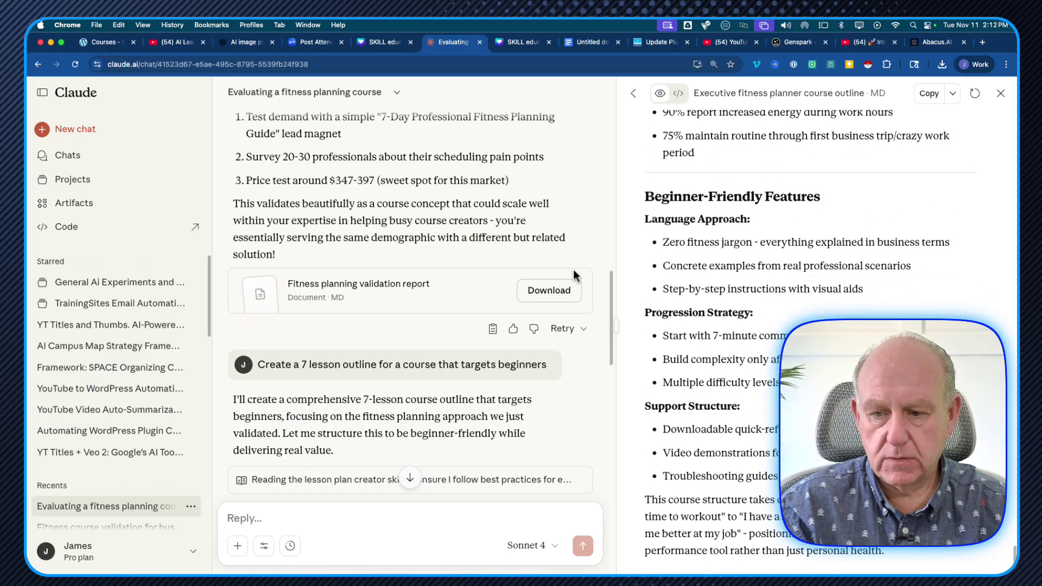
# Step: Open the 'Fitness planning validation report' document and read through its HIGH POTENTIAL verdict
pyautogui.click(345, 294)
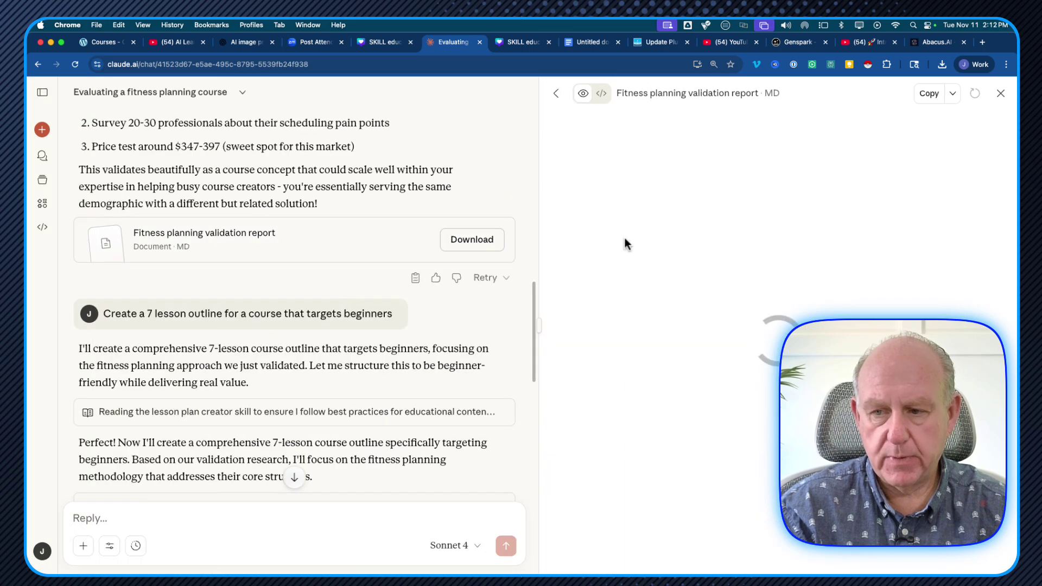
pyautogui.scroll(-7, 734, 232)
pyautogui.scroll(-10, 734, 232)
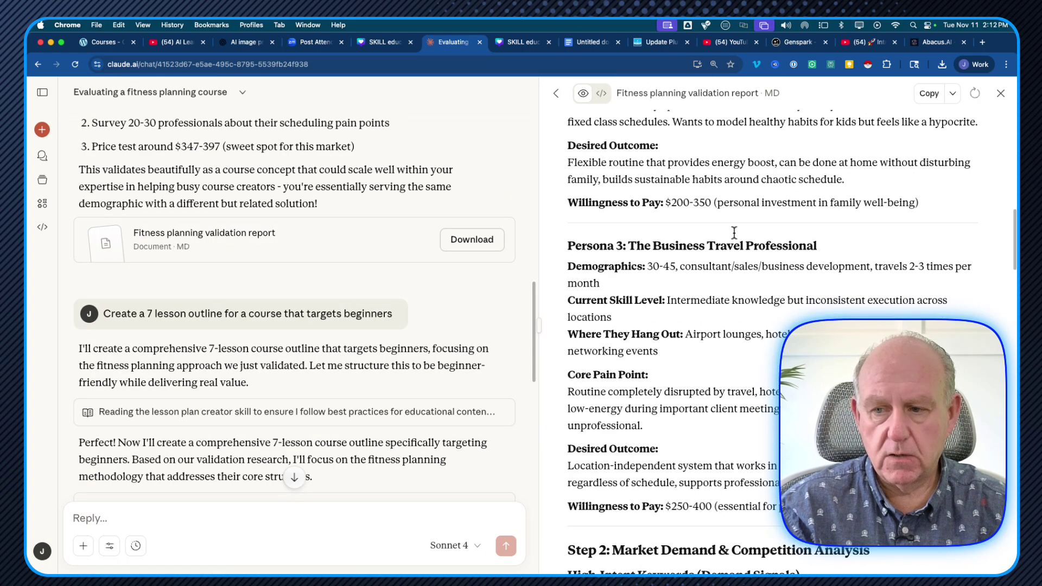
pyautogui.scroll(15, 733, 232)
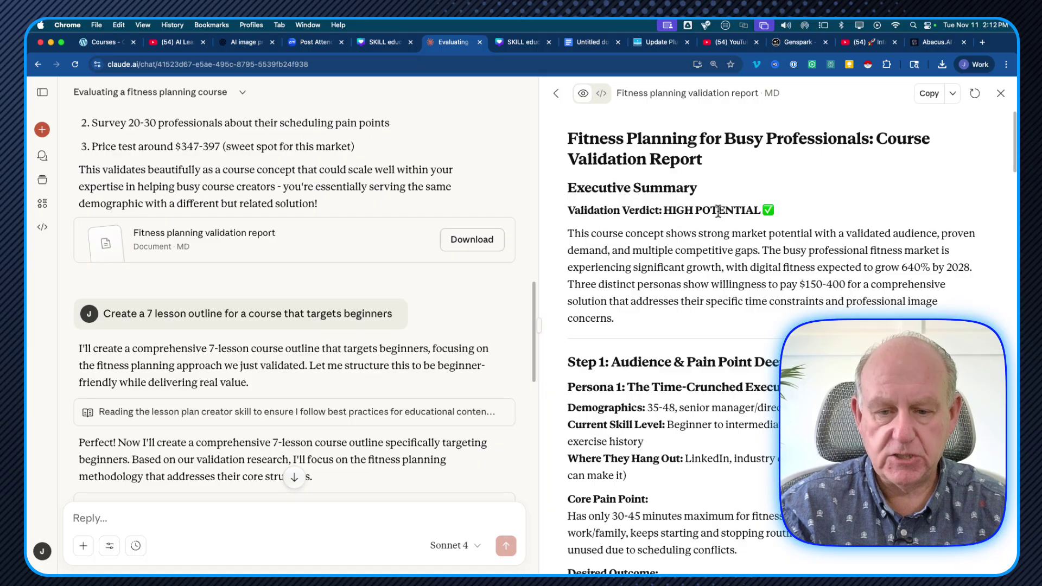
pyautogui.scroll(-3, 411, 242)
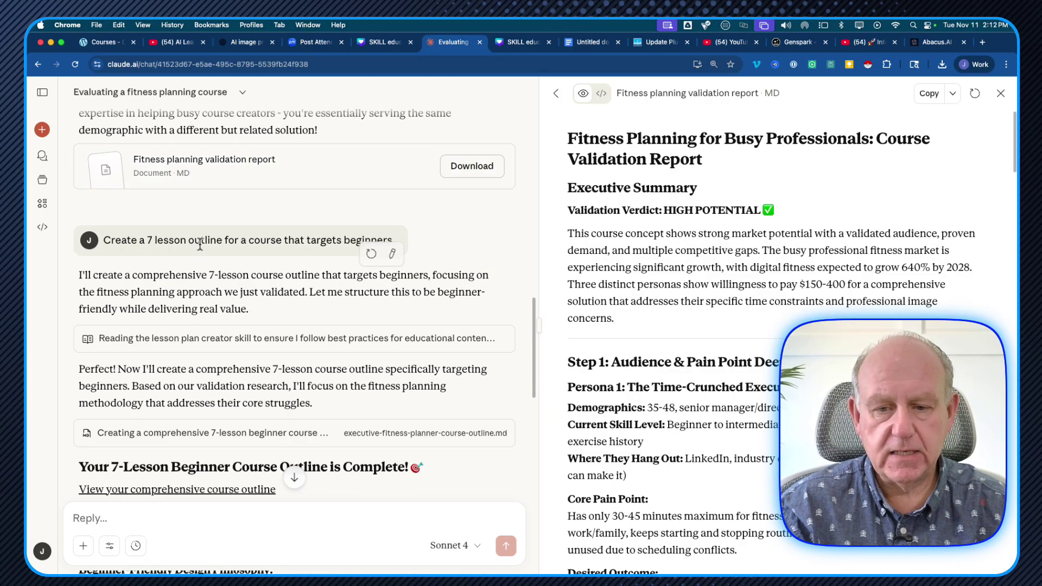
pyautogui.scroll(-1, 192, 248)
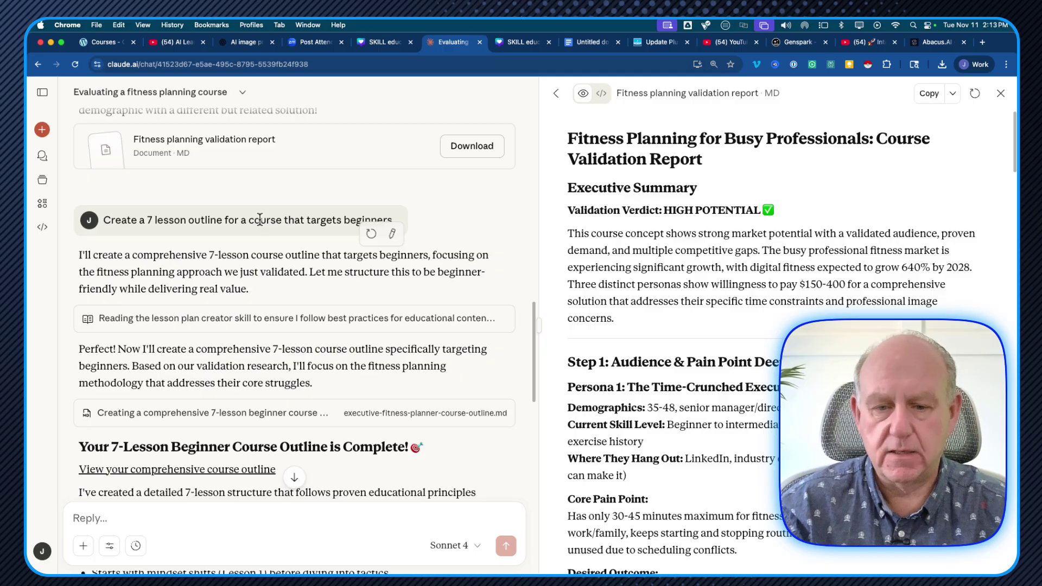
pyautogui.scroll(-3, 217, 308)
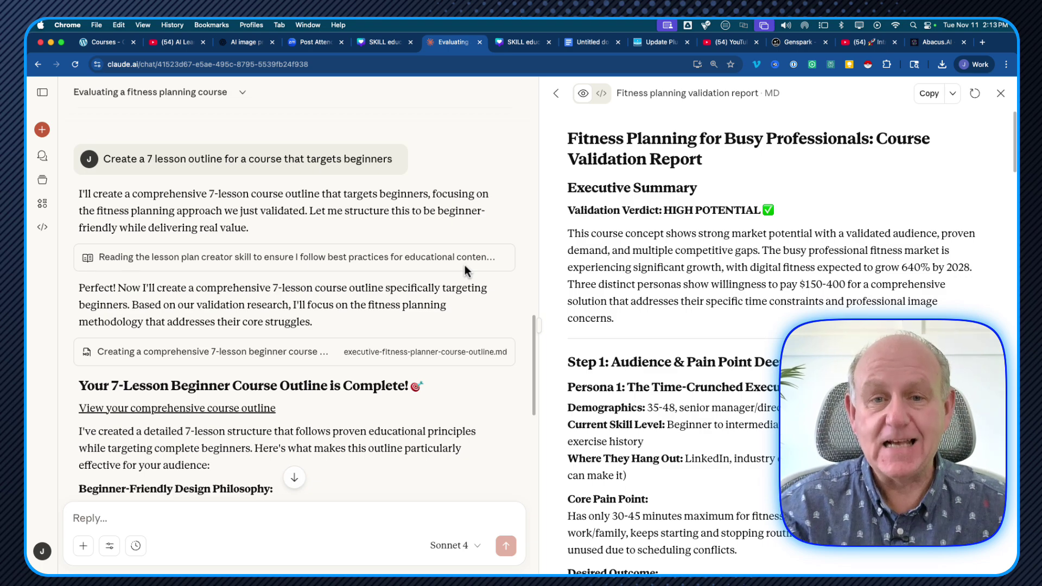
pyautogui.scroll(-3, 334, 337)
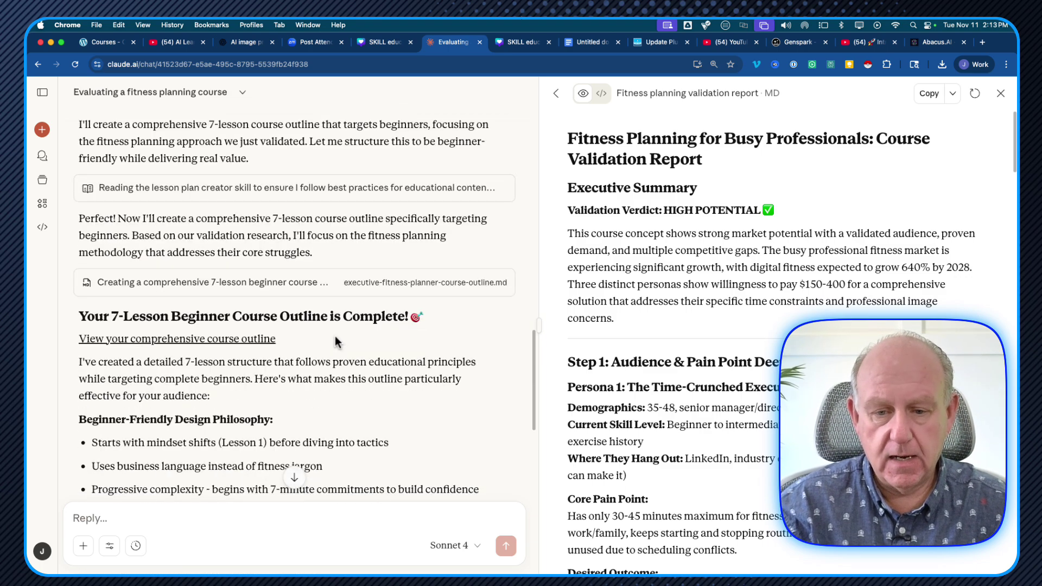
pyautogui.scroll(-3, 261, 314)
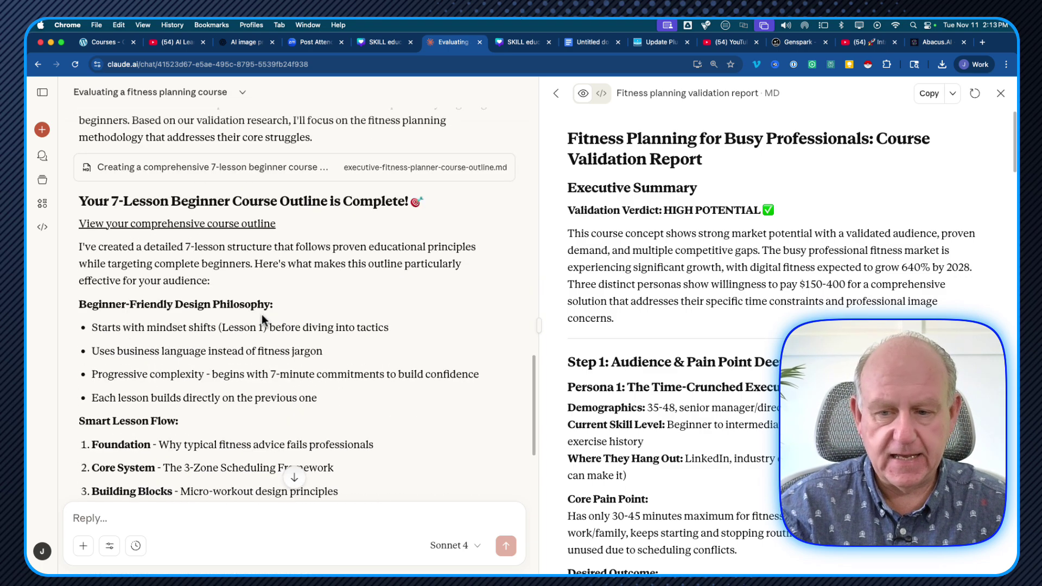
pyautogui.scroll(-8, 262, 314)
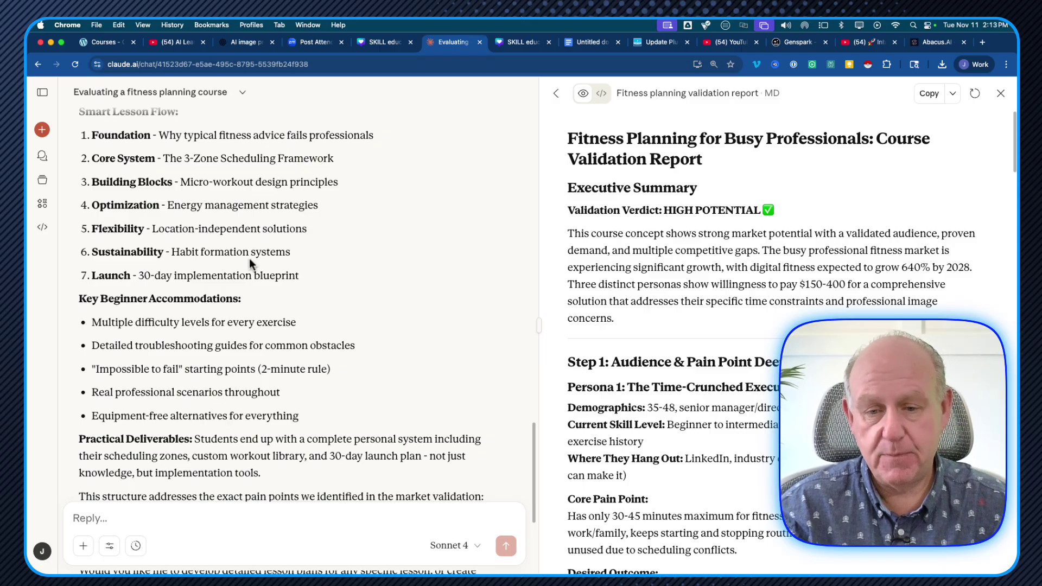
pyautogui.scroll(-6, 249, 261)
pyautogui.scroll(-1, 249, 261)
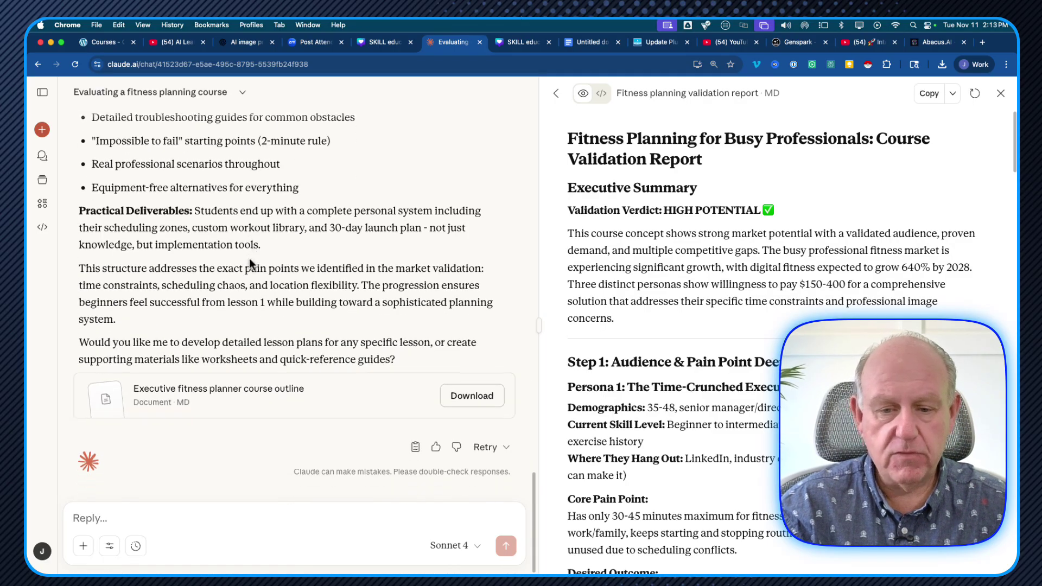
# Step: Open the 'Executive fitness planner course outline' document and read Lesson 1: The Professional's Fitness Dilemma
pyautogui.click(279, 399)
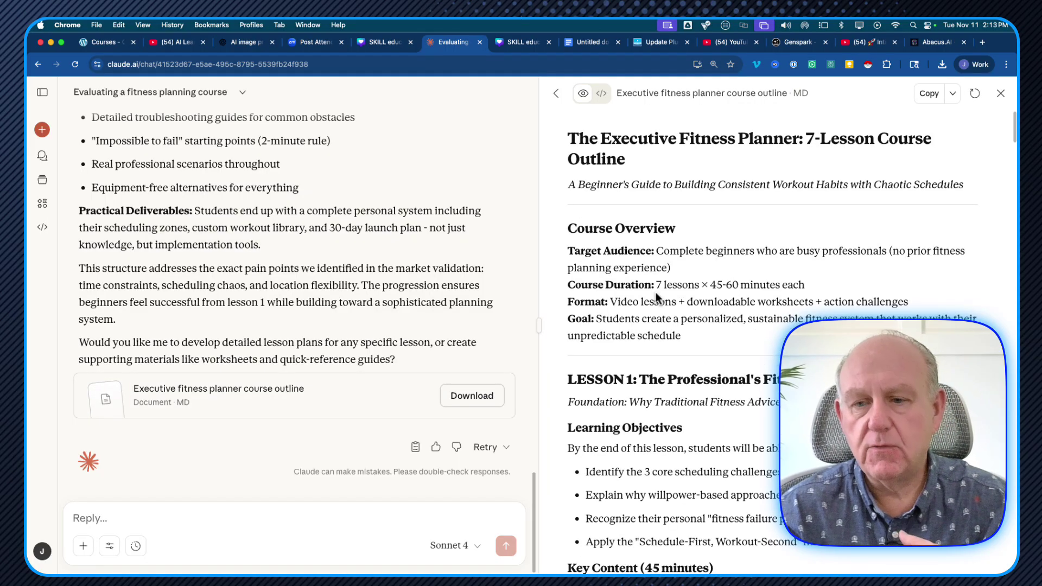
pyautogui.scroll(-5, 655, 292)
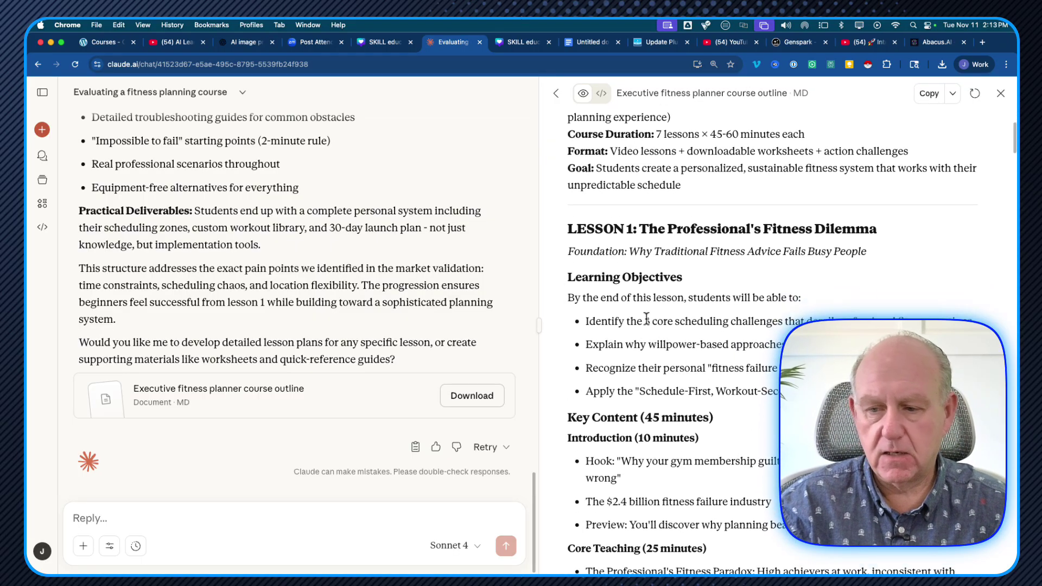
pyautogui.scroll(-1, 646, 317)
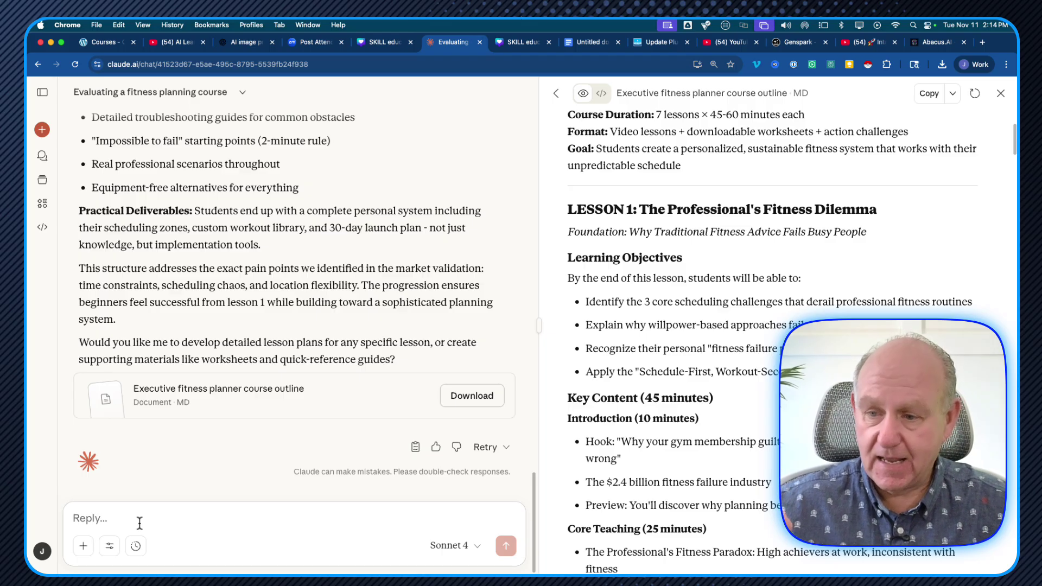
pyautogui.scroll(-3, 767, 389)
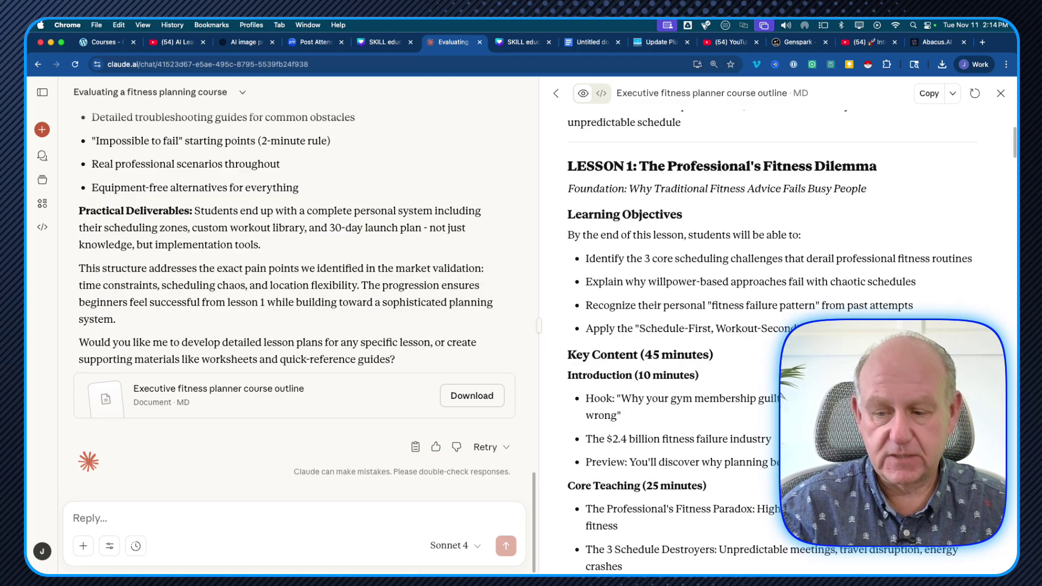
pyautogui.scroll(-8, 764, 389)
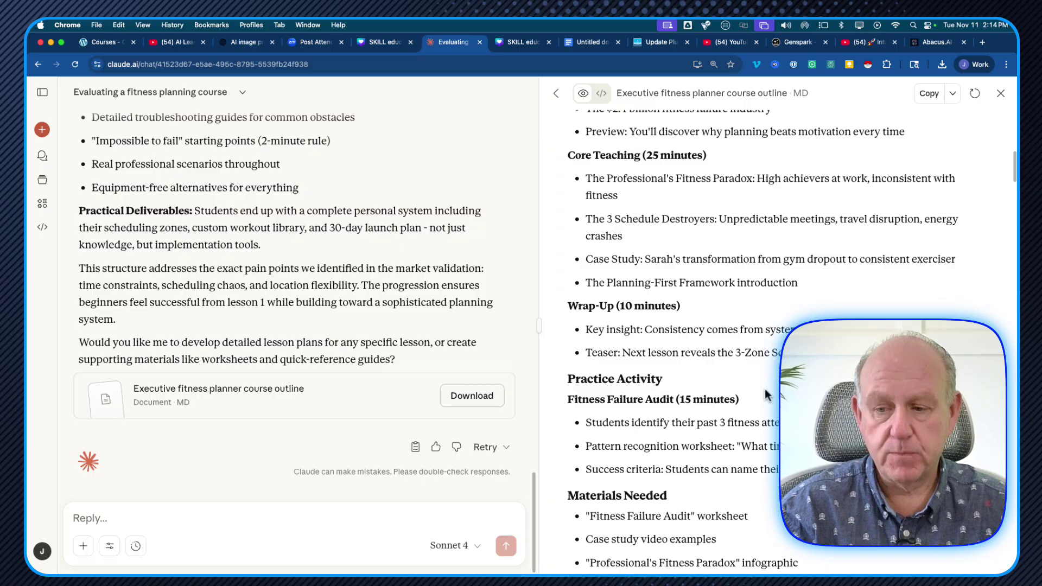
pyautogui.scroll(-1, 770, 387)
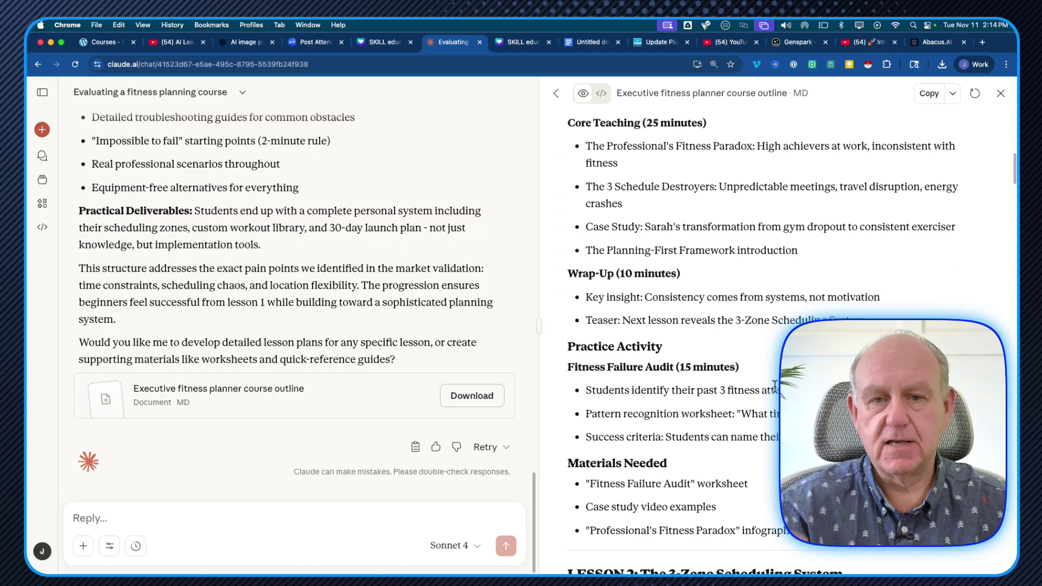